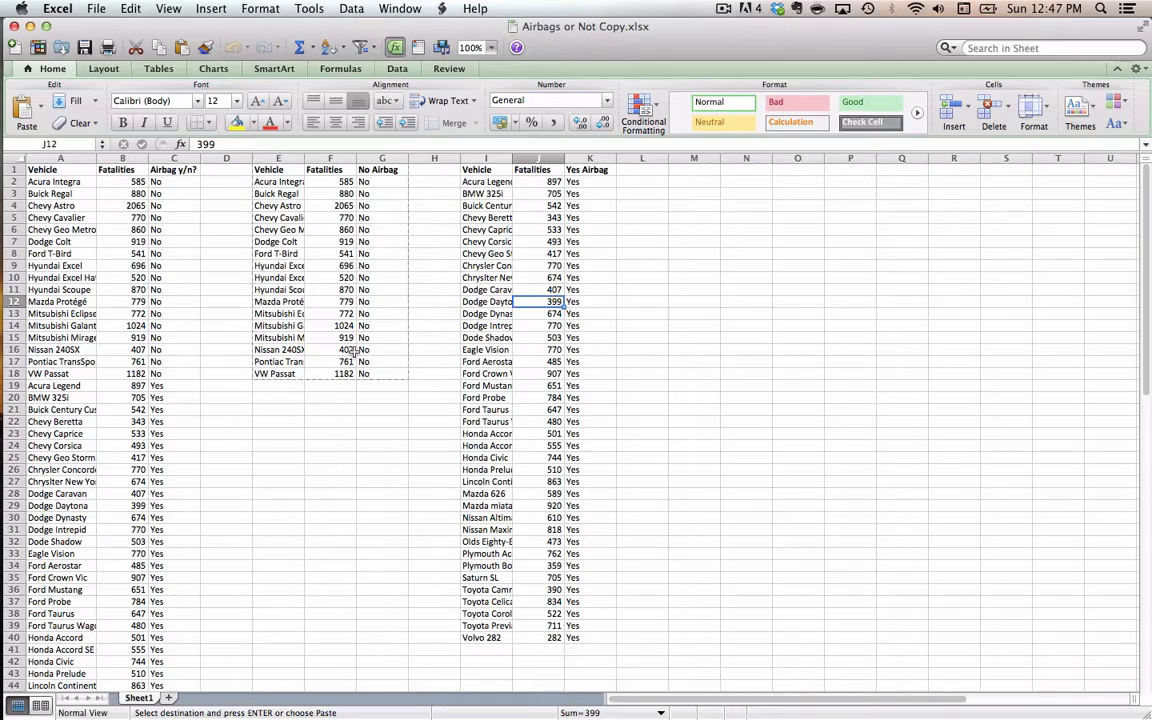
Step: Examine the separate no-airbag and airbag vehicle fatality tables in the spreadsheet
key("ctrl+Up")
key("ctrl+Up")
left_click(321, 349)
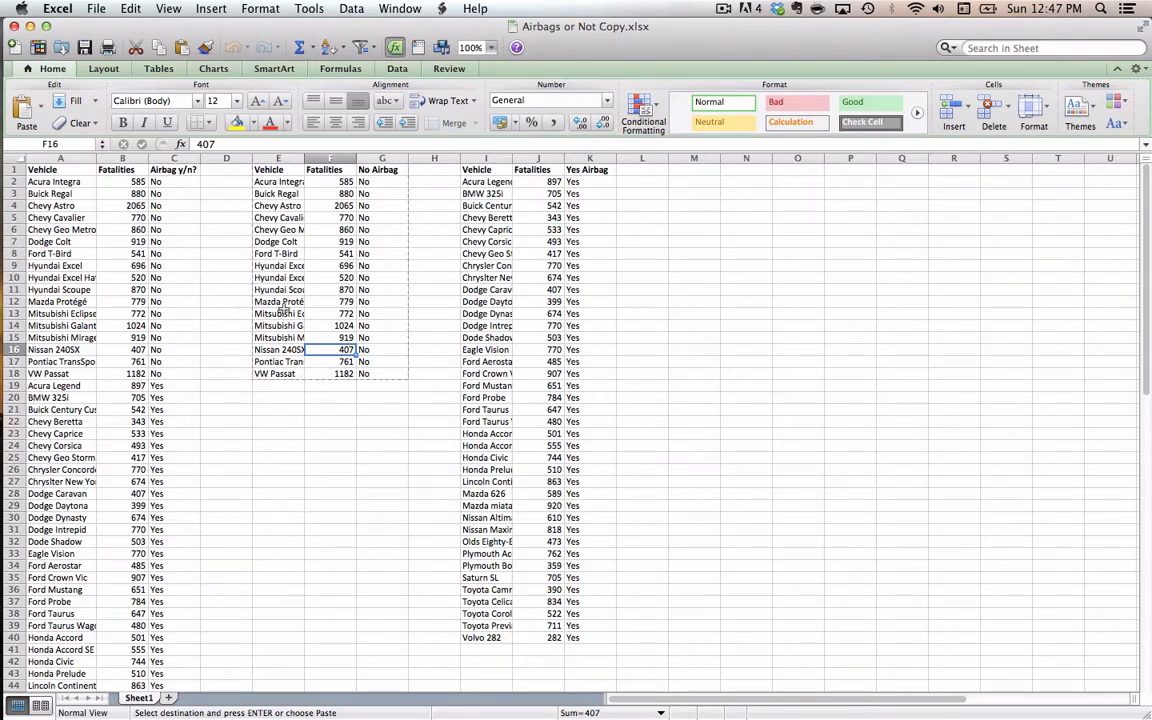
left_click(272, 181)
left_click_drag(272, 181, 411, 337)
left_click(279, 172)
left_click_drag(478, 170, 594, 635)
left_click(687, 521)
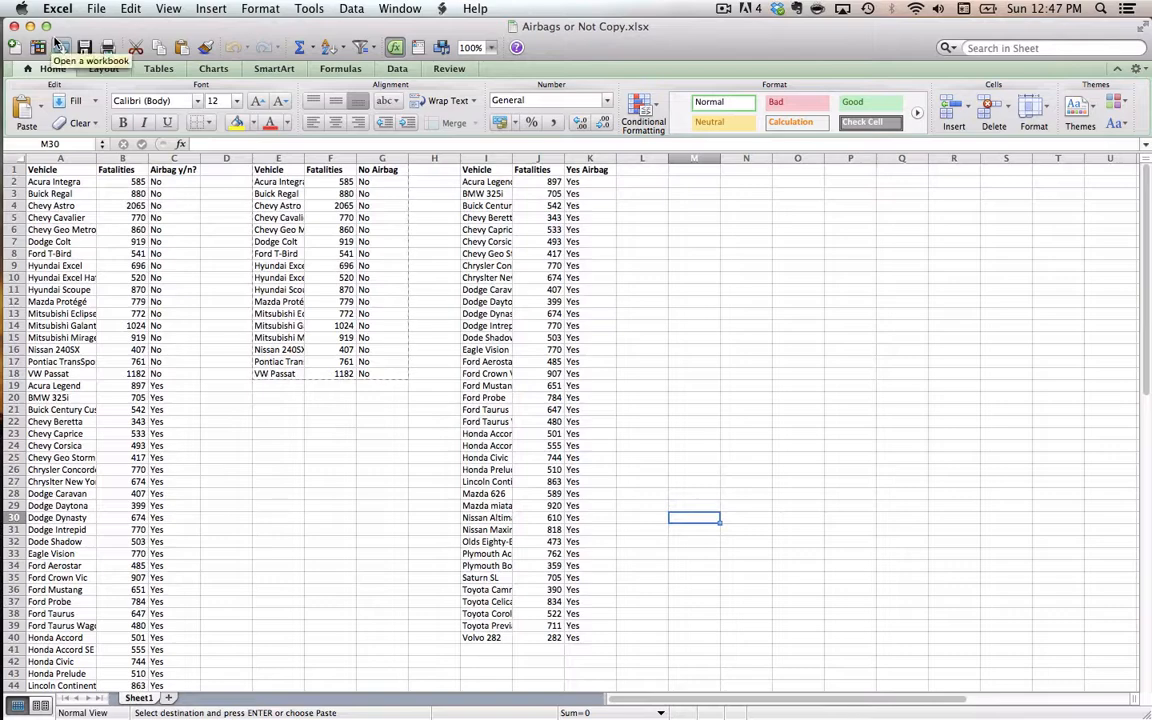
Step: Switch to Fathom and place a new empty collection in the untitled document
mouse_move(3, 5)
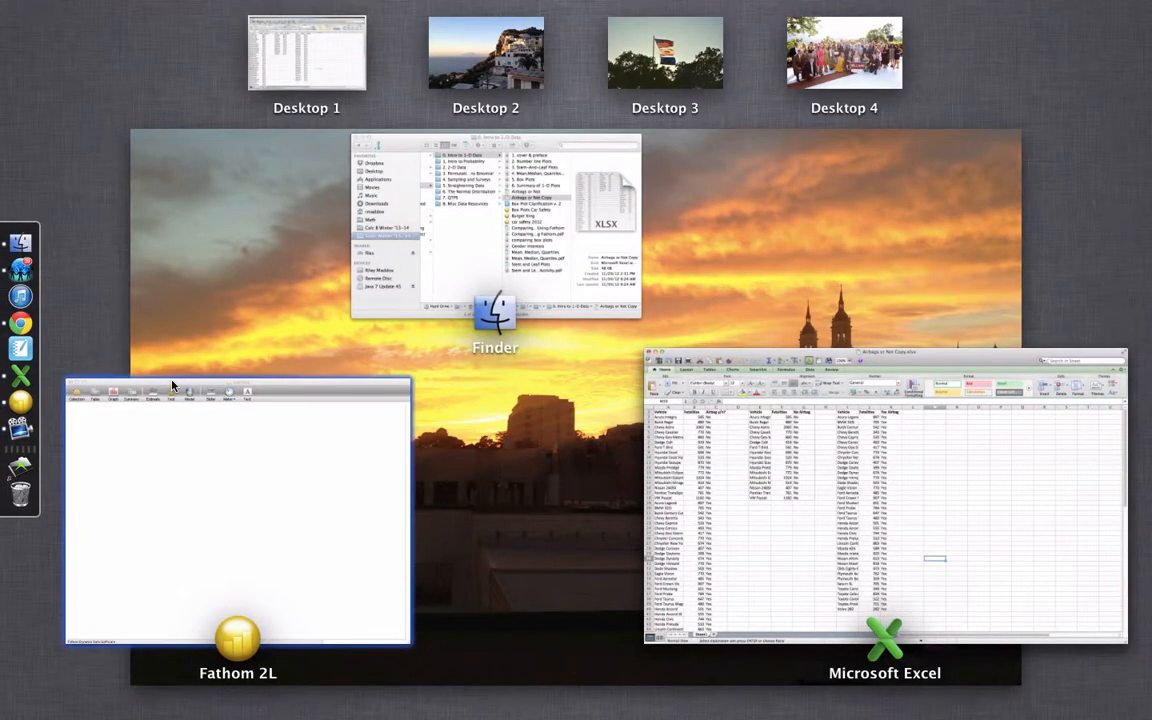
left_click(200, 422)
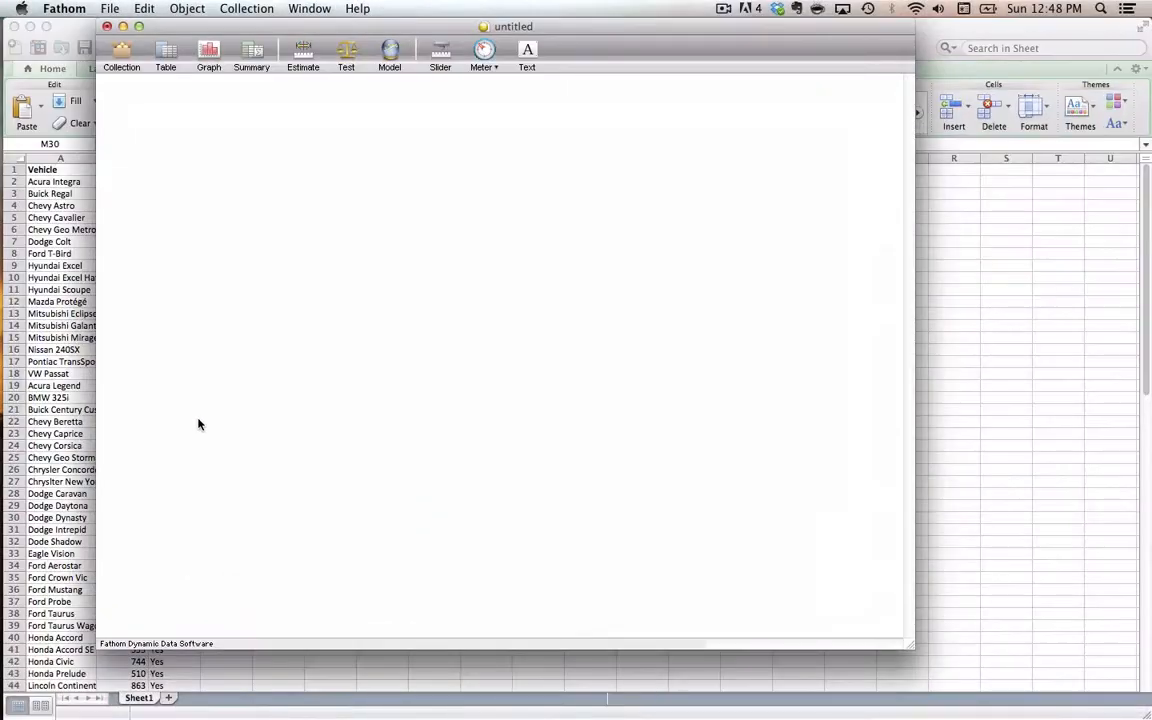
left_click_drag(120, 64, 186, 232)
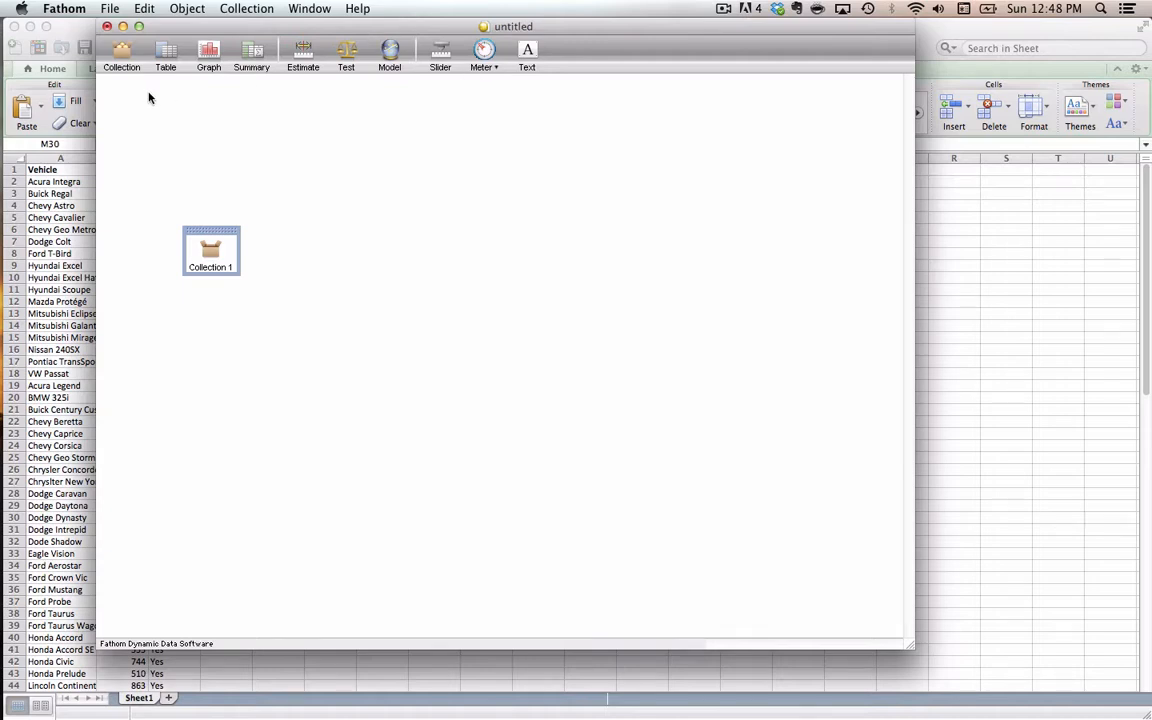
key("super+z")
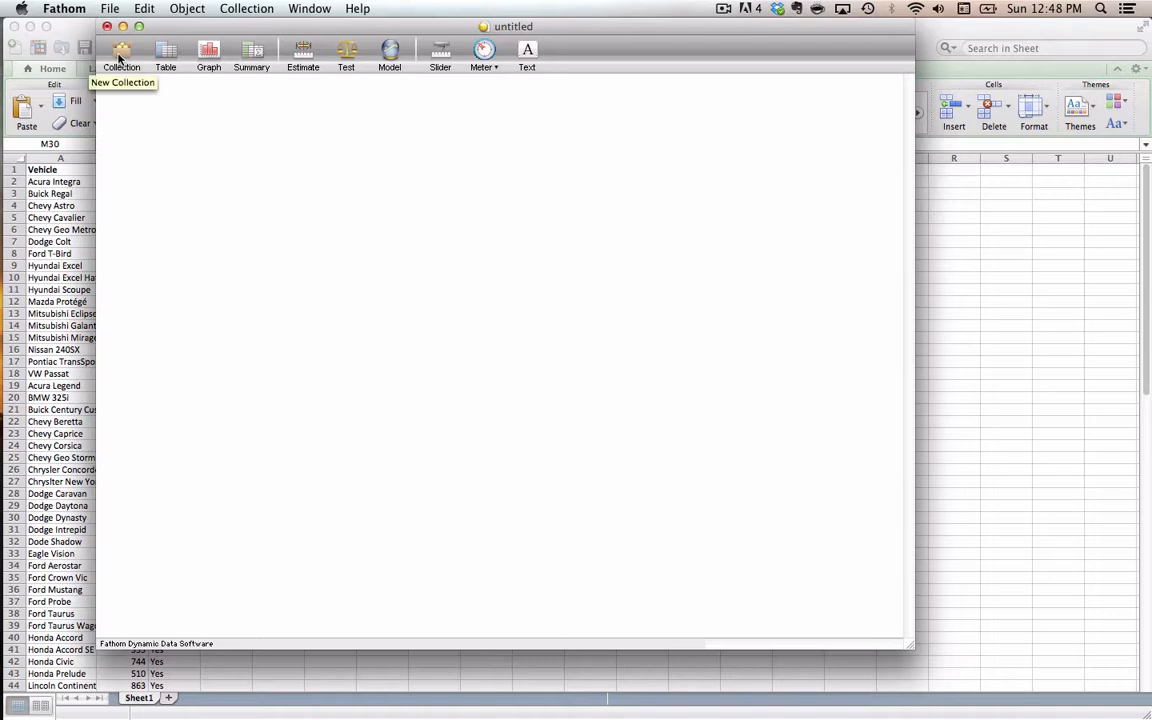
left_click_drag(119, 57, 260, 162)
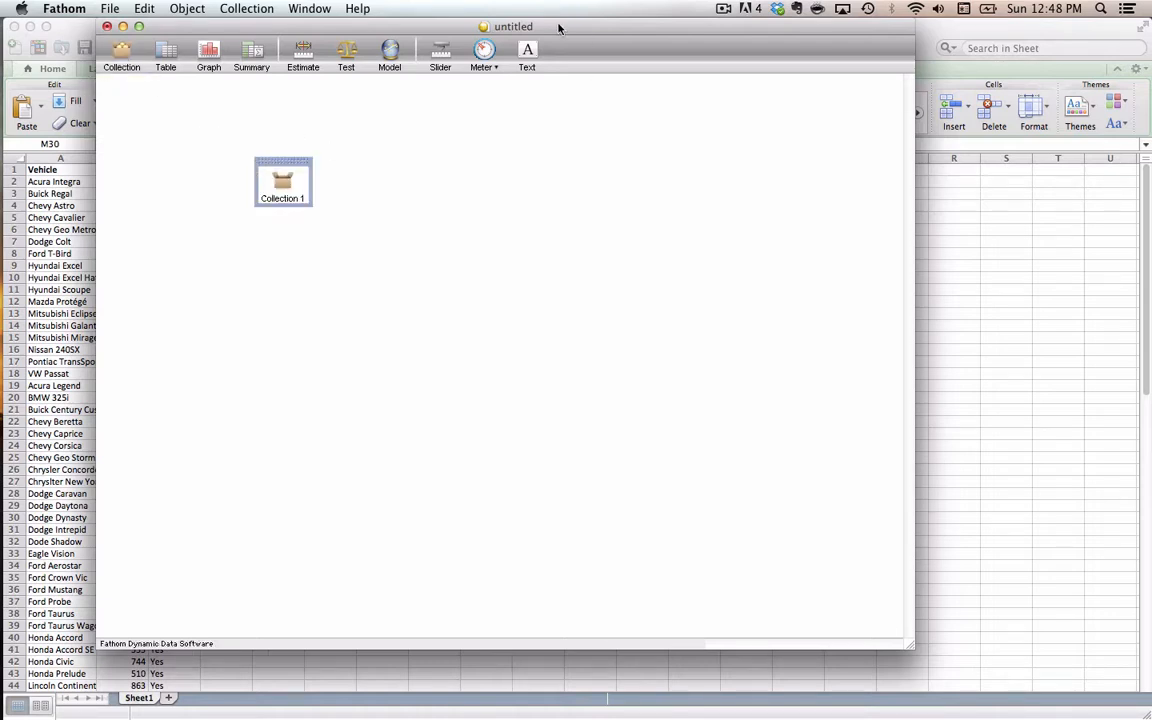
Step: Switch to Excel and copy the no-airbag vehicle data with its headers, cells E1:G18
left_click(935, 31)
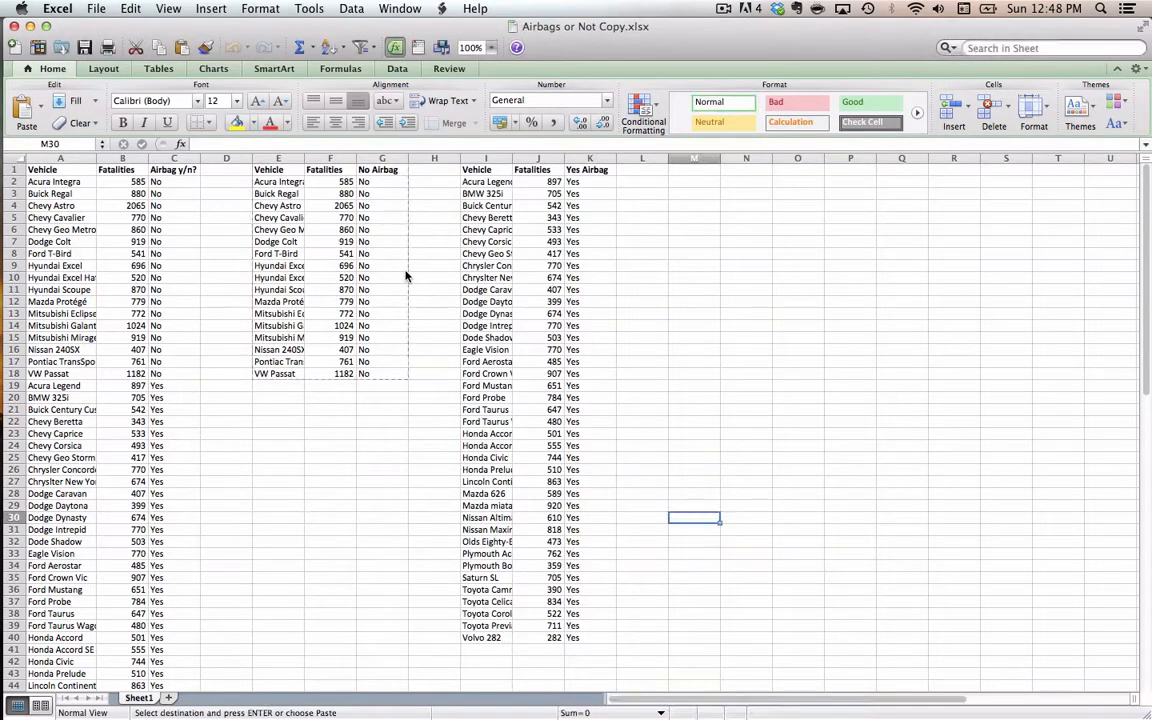
key("super+Tab")
key("super+v")
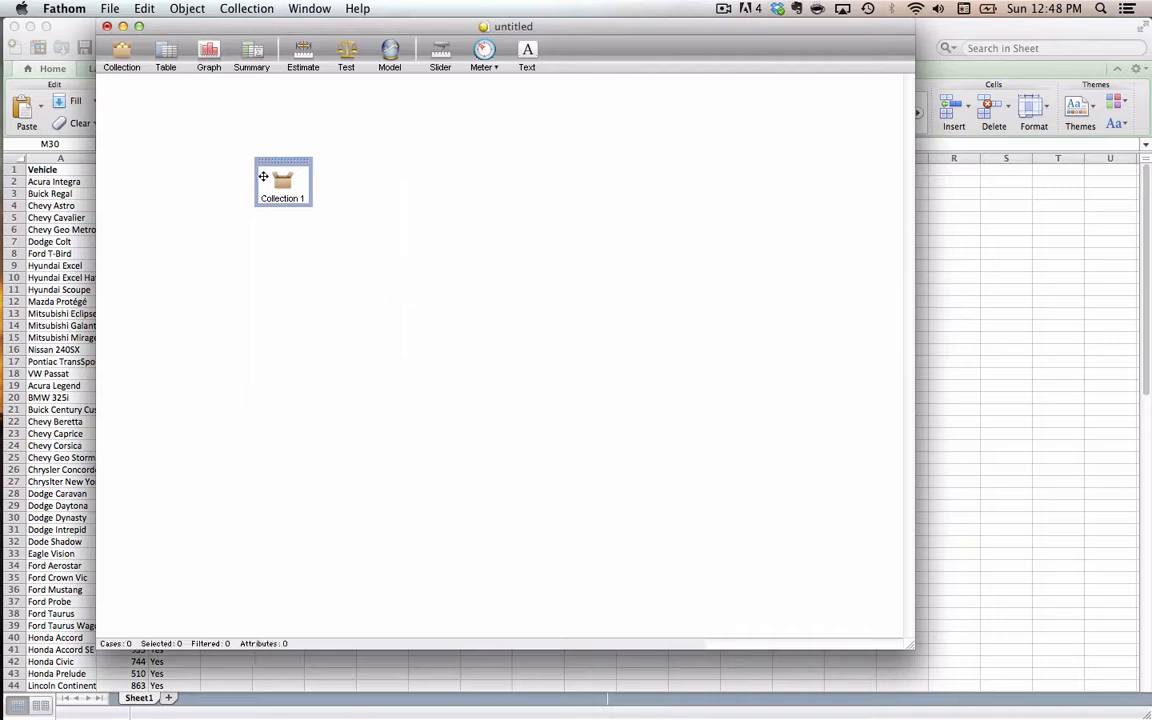
key("super+Tab")
left_click(226, 241)
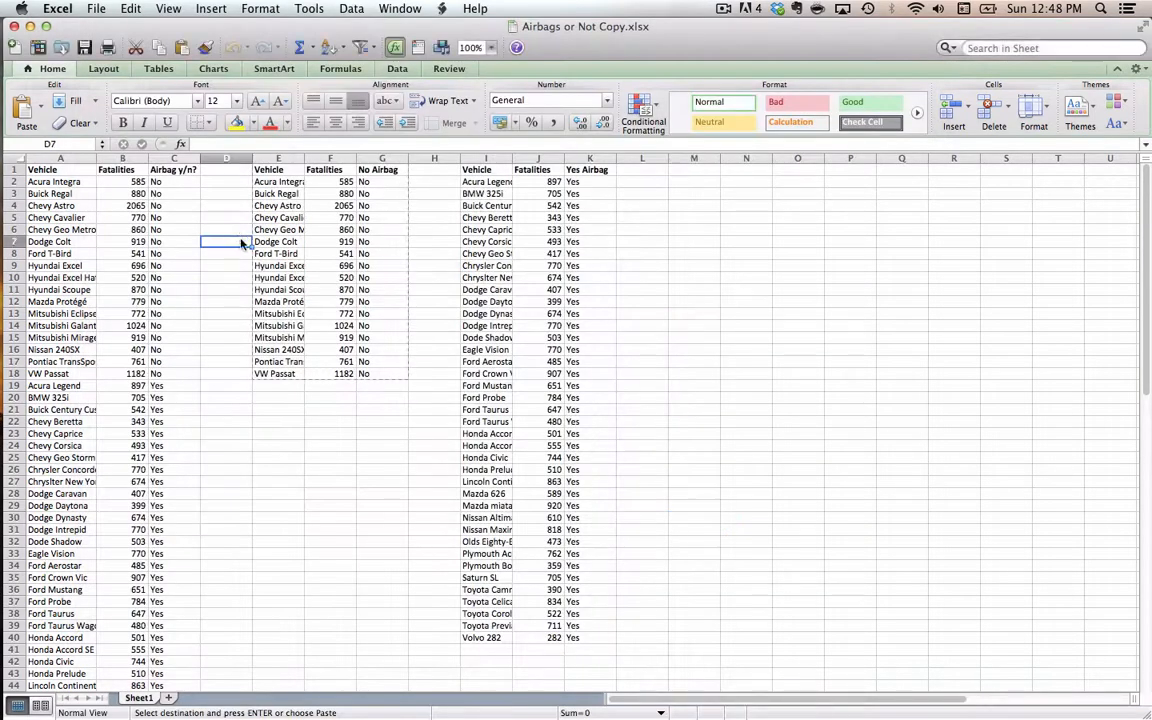
left_click_drag(283, 170, 387, 373)
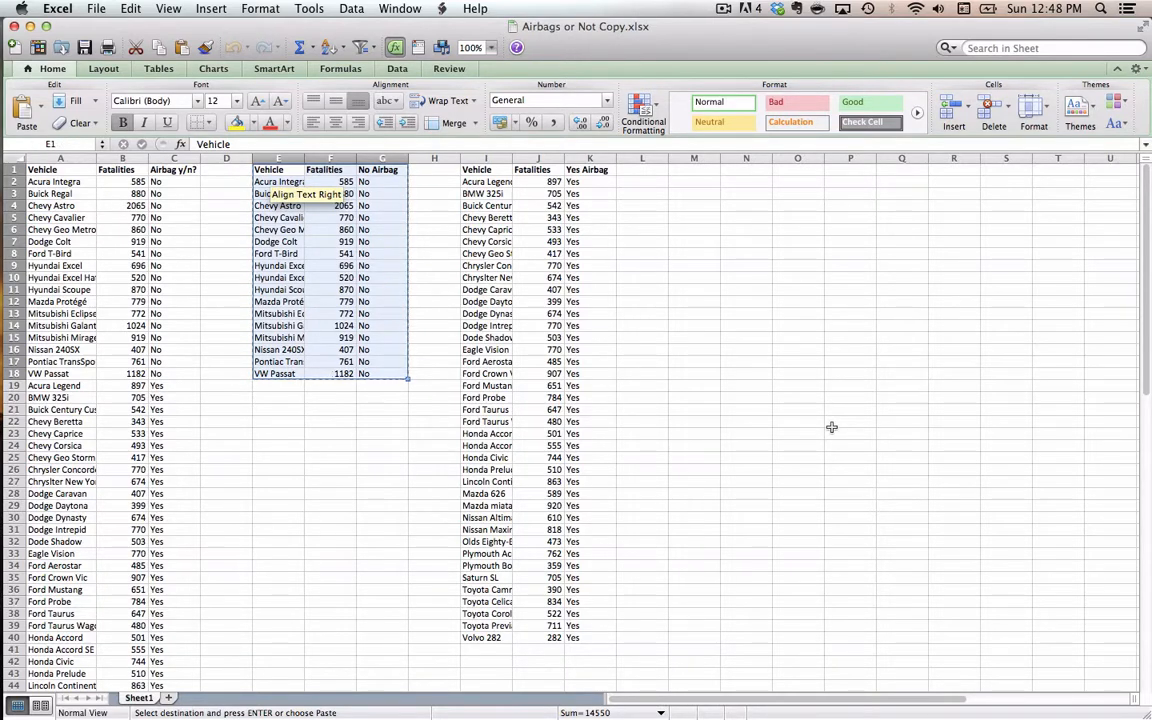
left_click(155, 8)
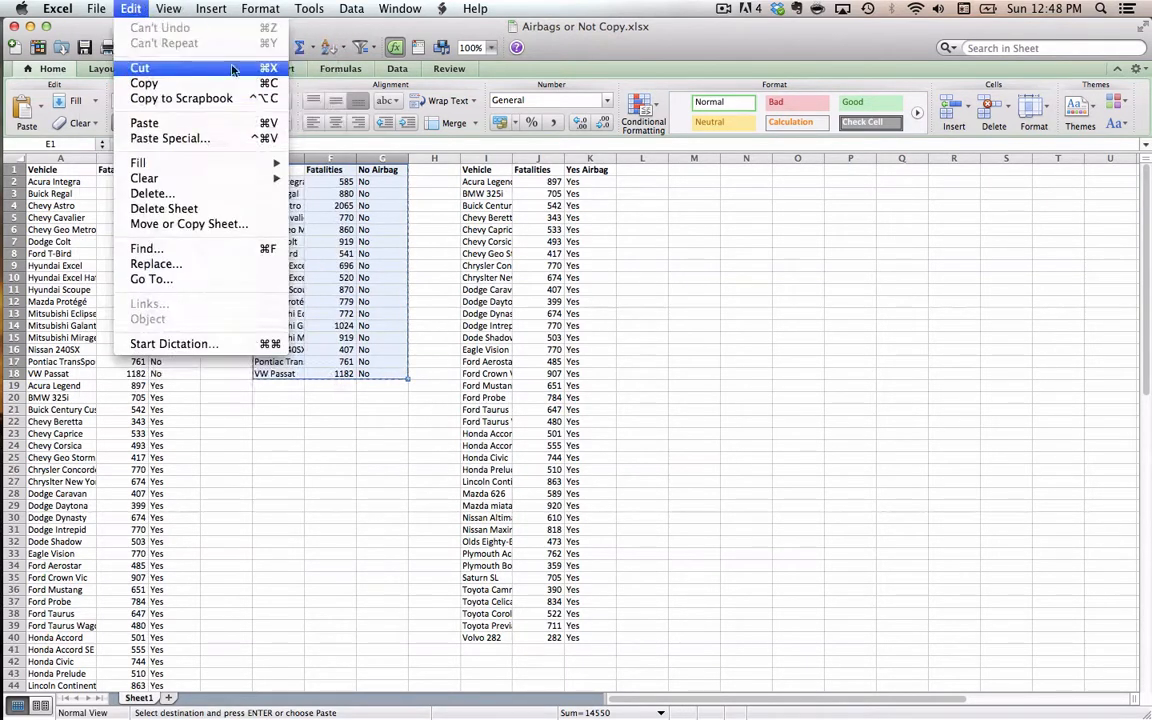
left_click(724, 250)
left_click(655, 265)
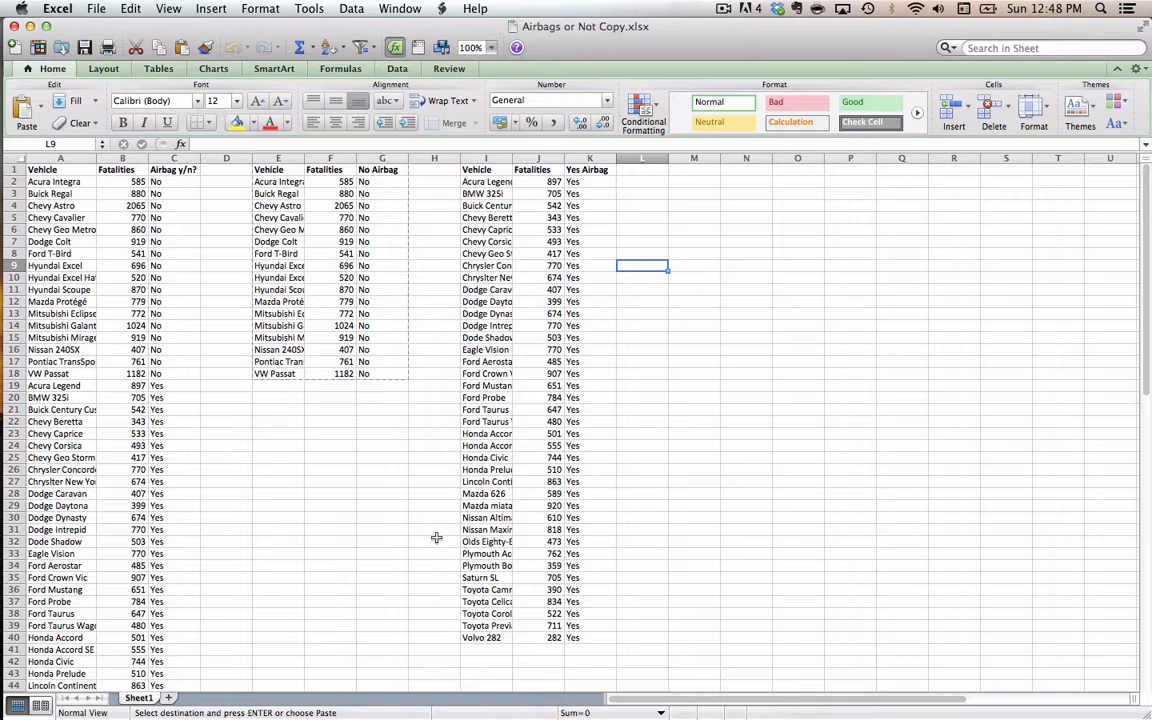
Step: Switch to Fathom, paste the copied no-airbag data into the collection and move the collection toward the document's upper-left area
key("super+Tab")
key("super+Tab")
key("super+Tab")
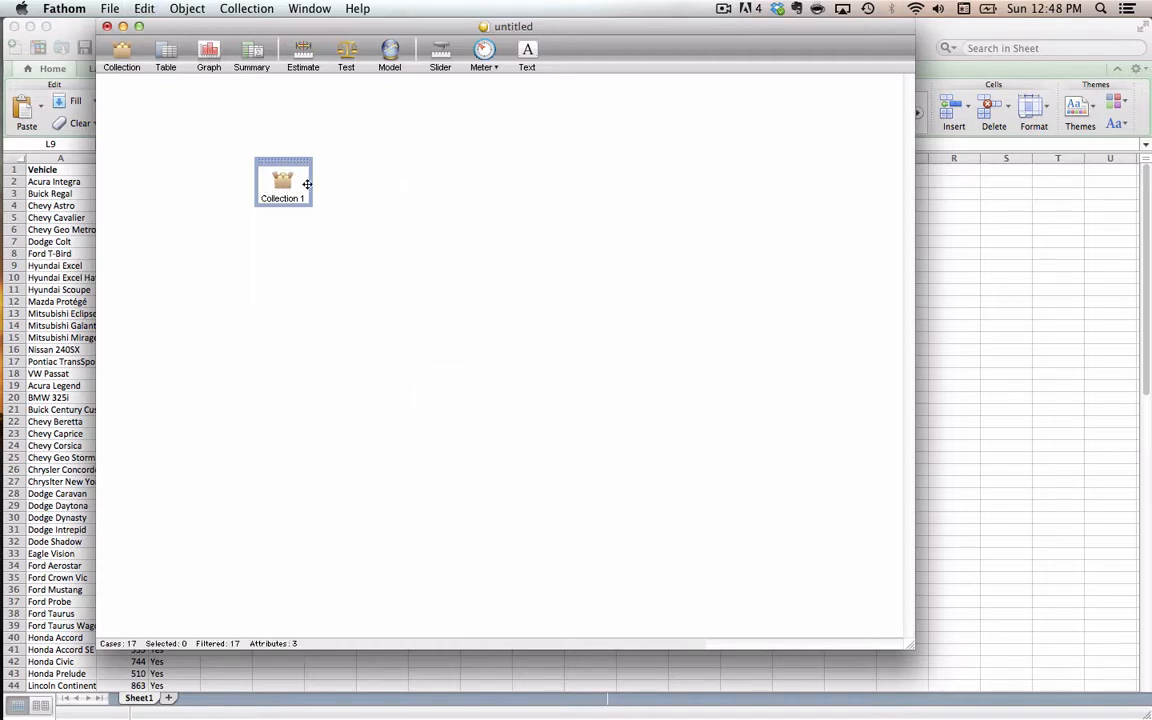
left_click_drag(272, 184, 196, 177)
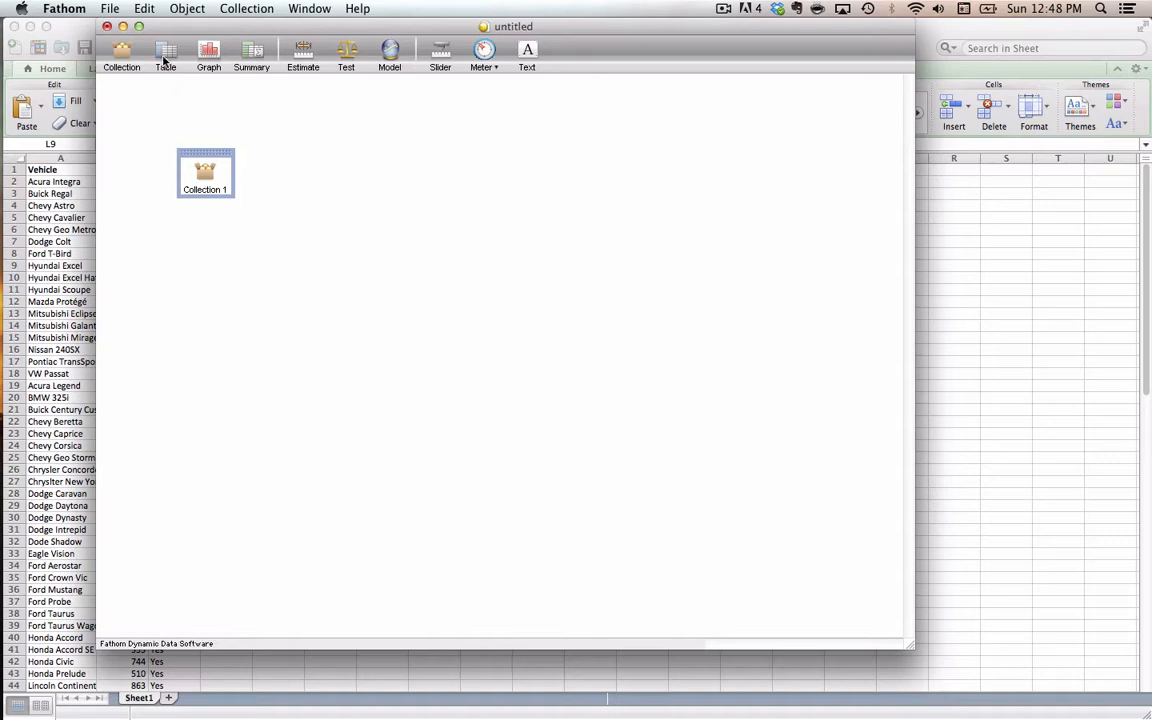
Step: Add a case table for the collection beside it and enlarge it to show every vehicle row
left_click_drag(167, 62, 296, 137)
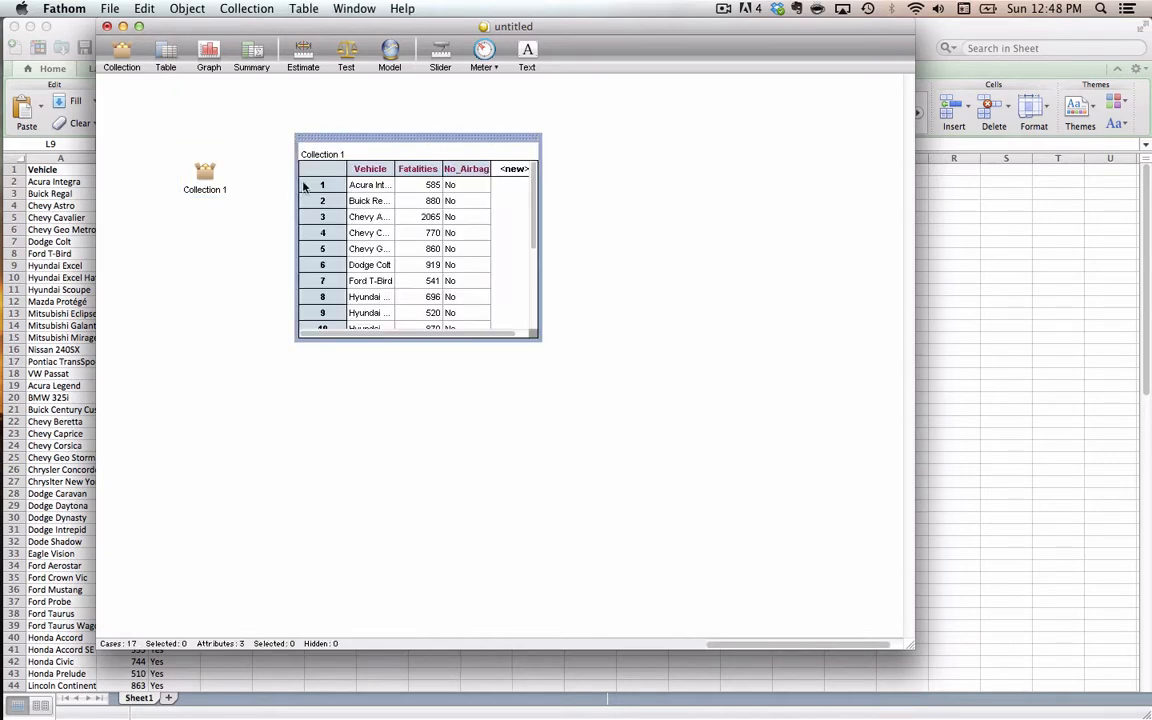
left_click_drag(535, 334, 553, 482)
left_click_drag(510, 22, 900, 120)
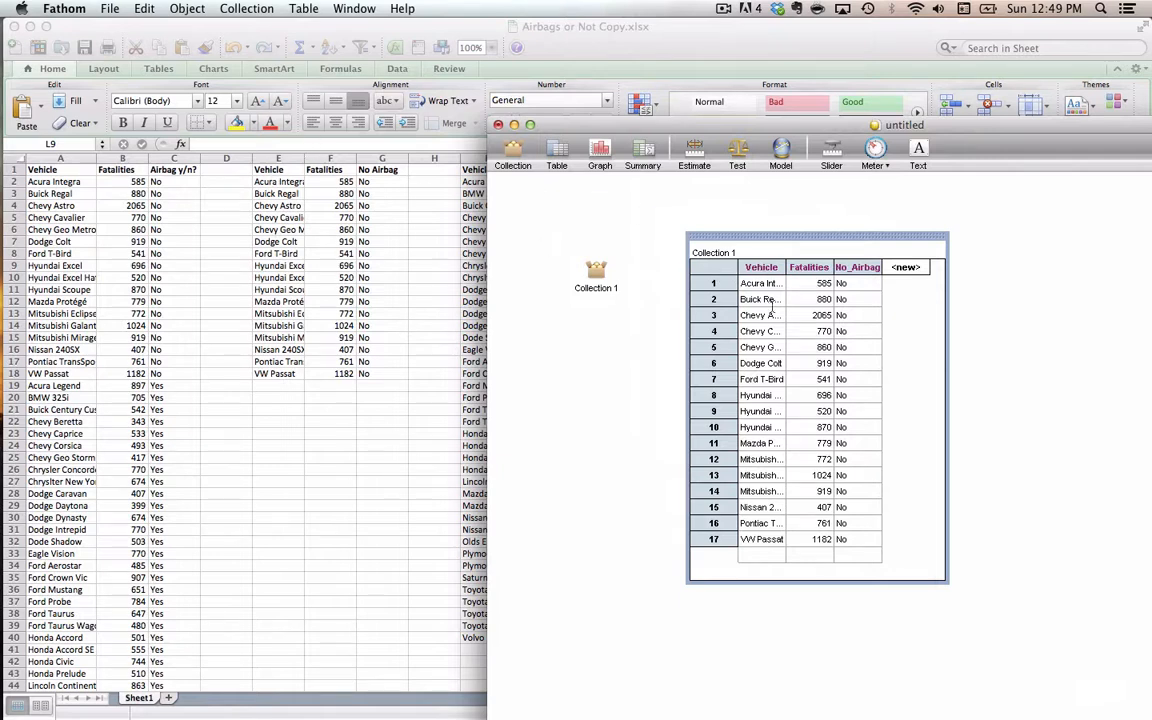
left_click(762, 267)
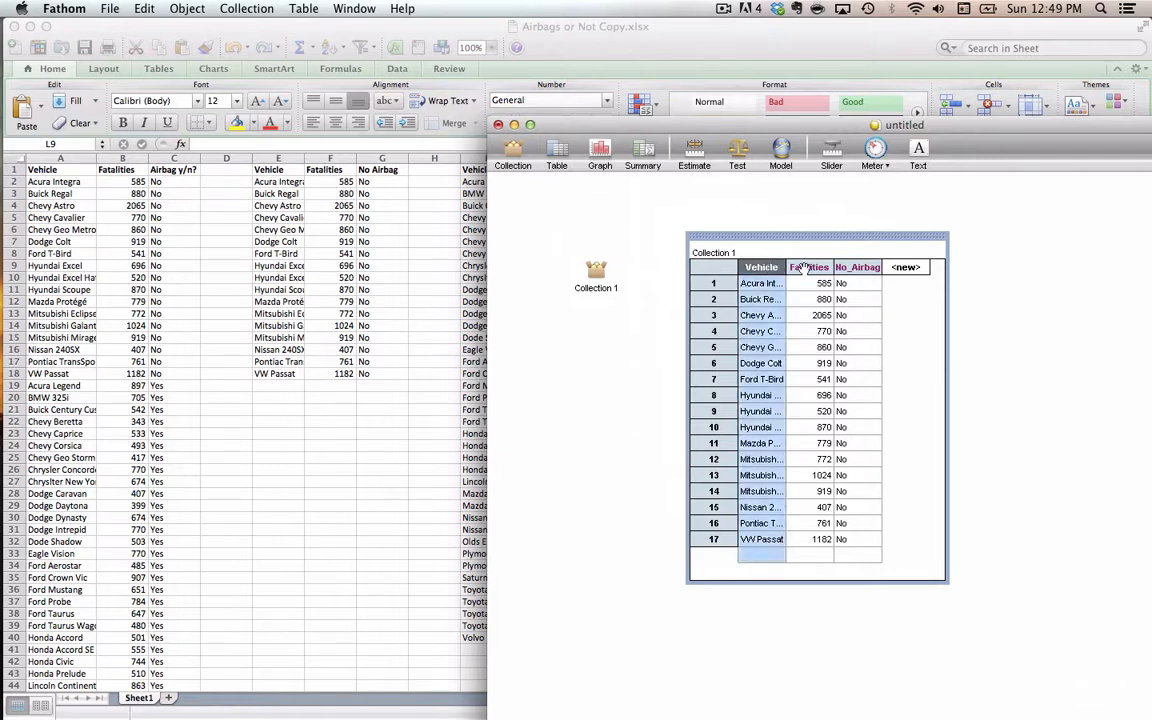
left_click(809, 267)
left_click(862, 269)
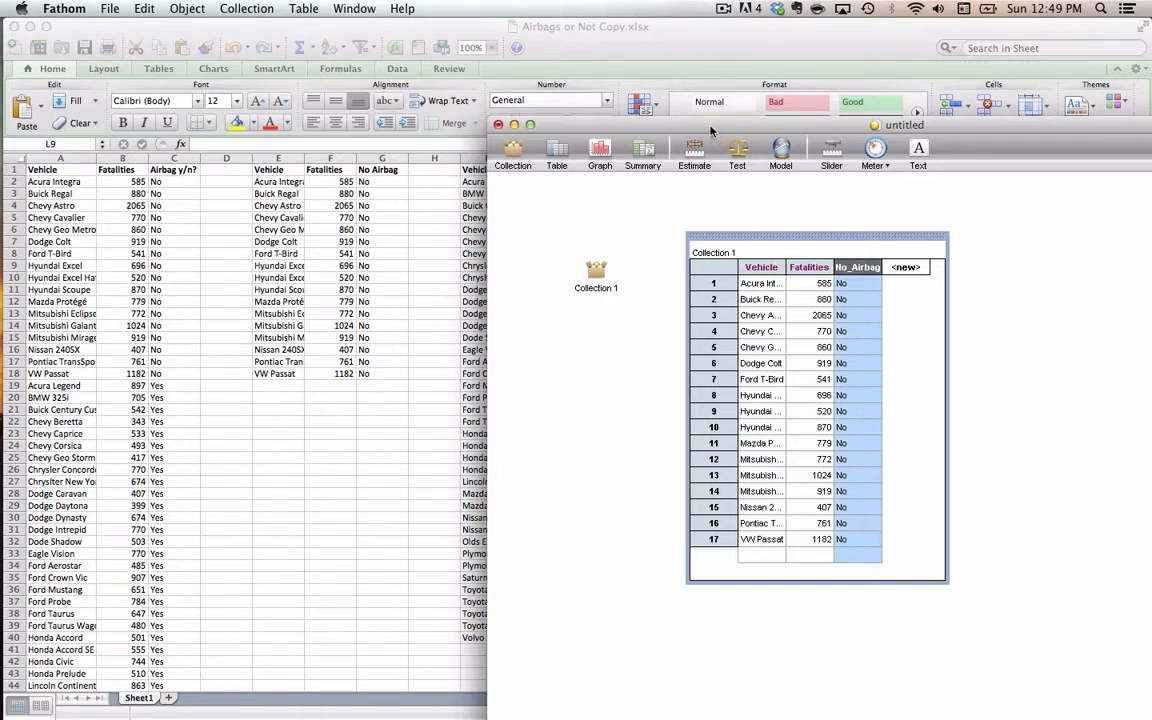
left_click_drag(731, 242, 705, 238)
Step: Rename the collection as No Airbags
left_click(594, 290)
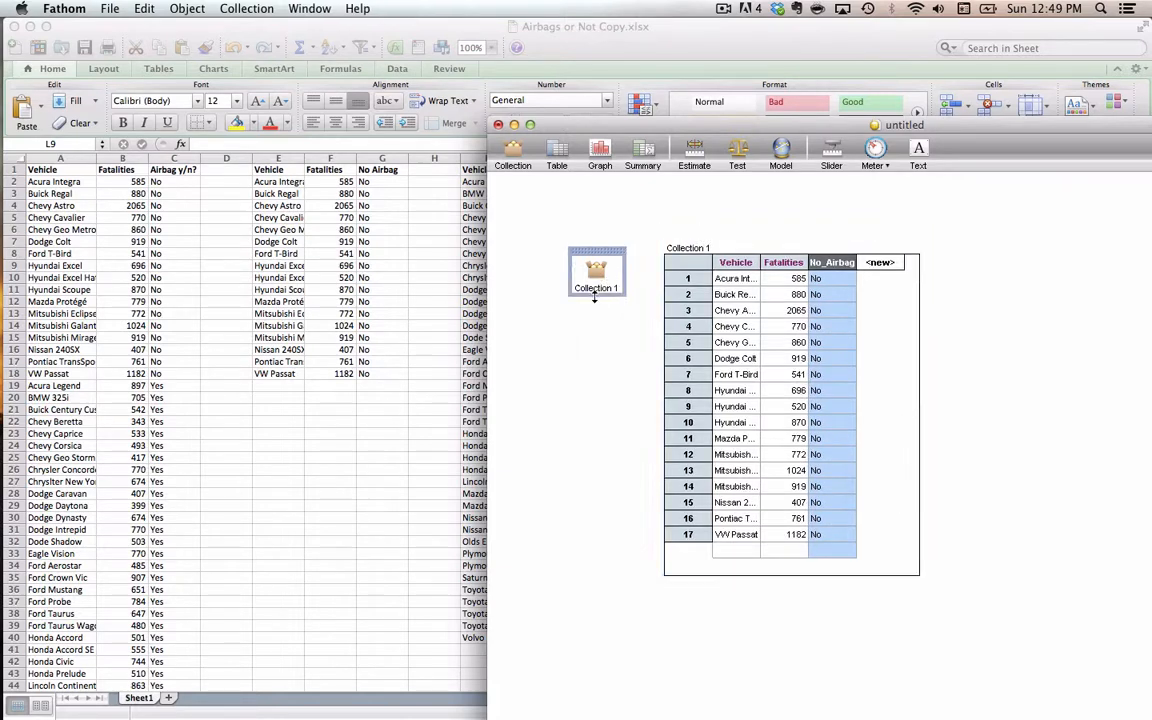
double_click(594, 288)
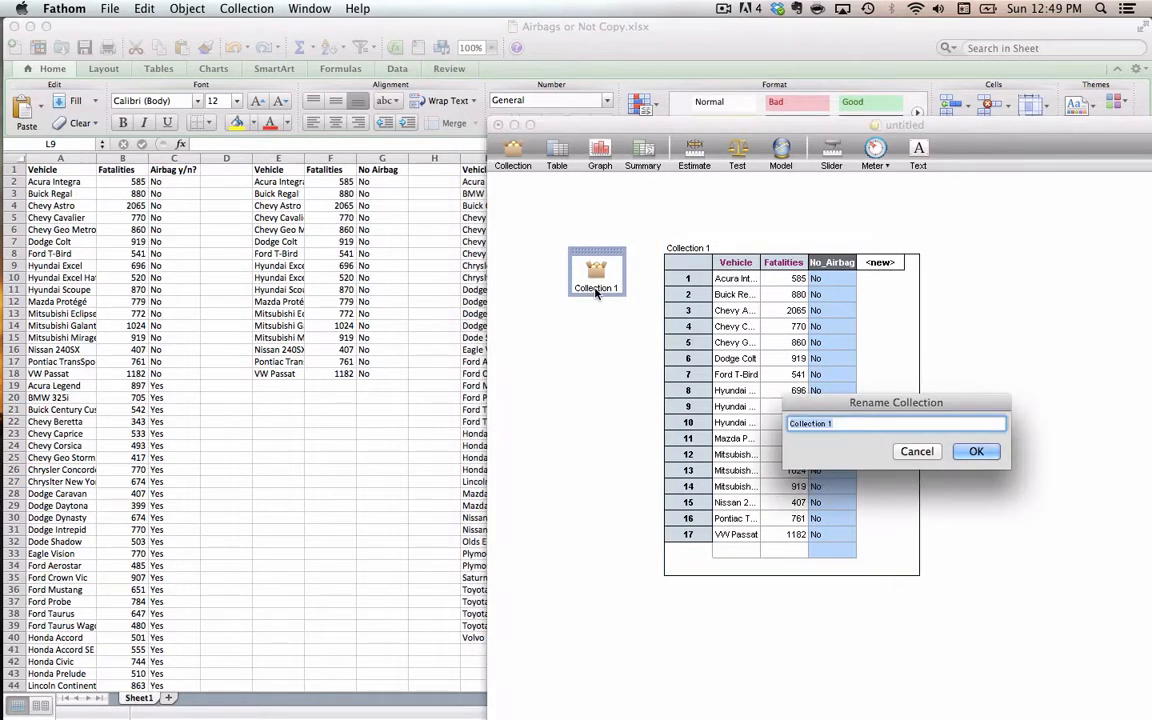
type("No Airbags")
key("Return")
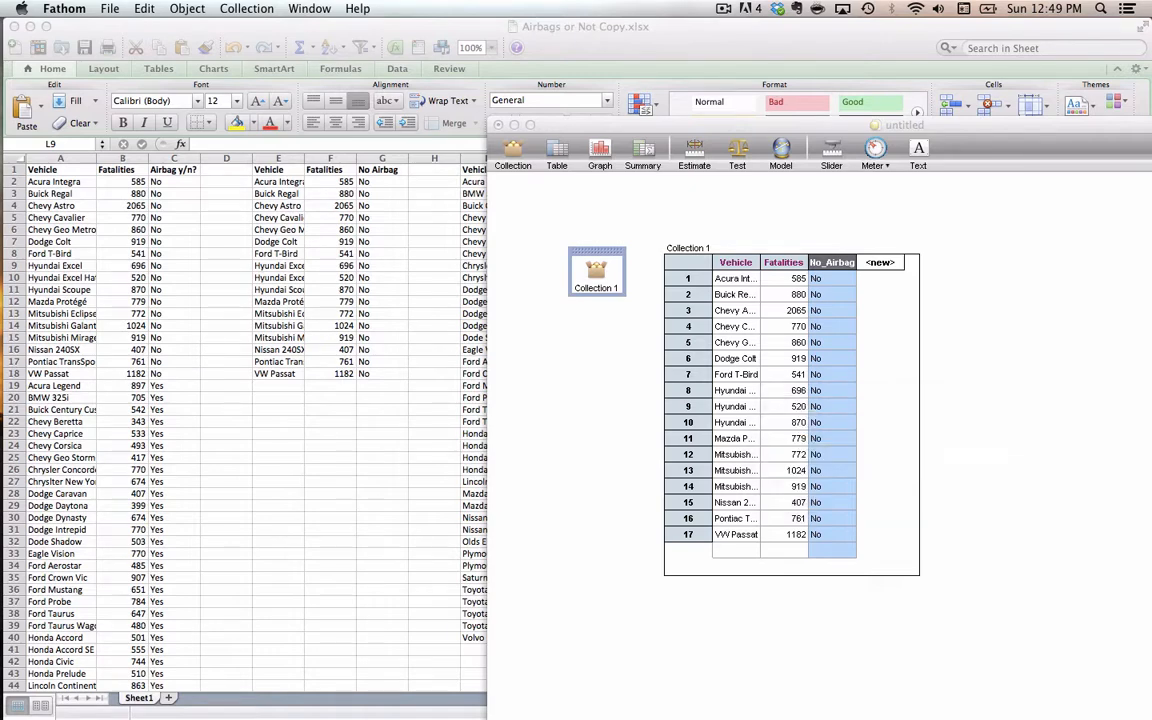
Step: Move the table below the collection and plot Fatalities on the horizontal axis of a new graph
left_click(730, 256)
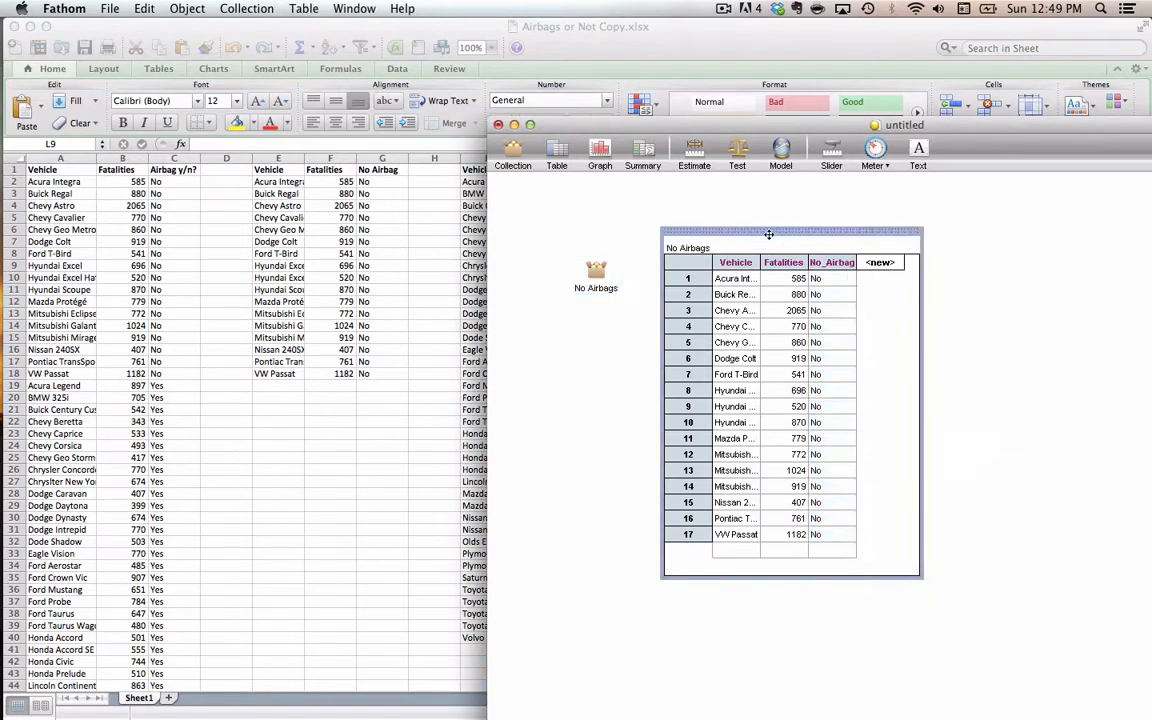
left_click_drag(769, 234, 641, 352)
left_click_drag(606, 118, 513, 160)
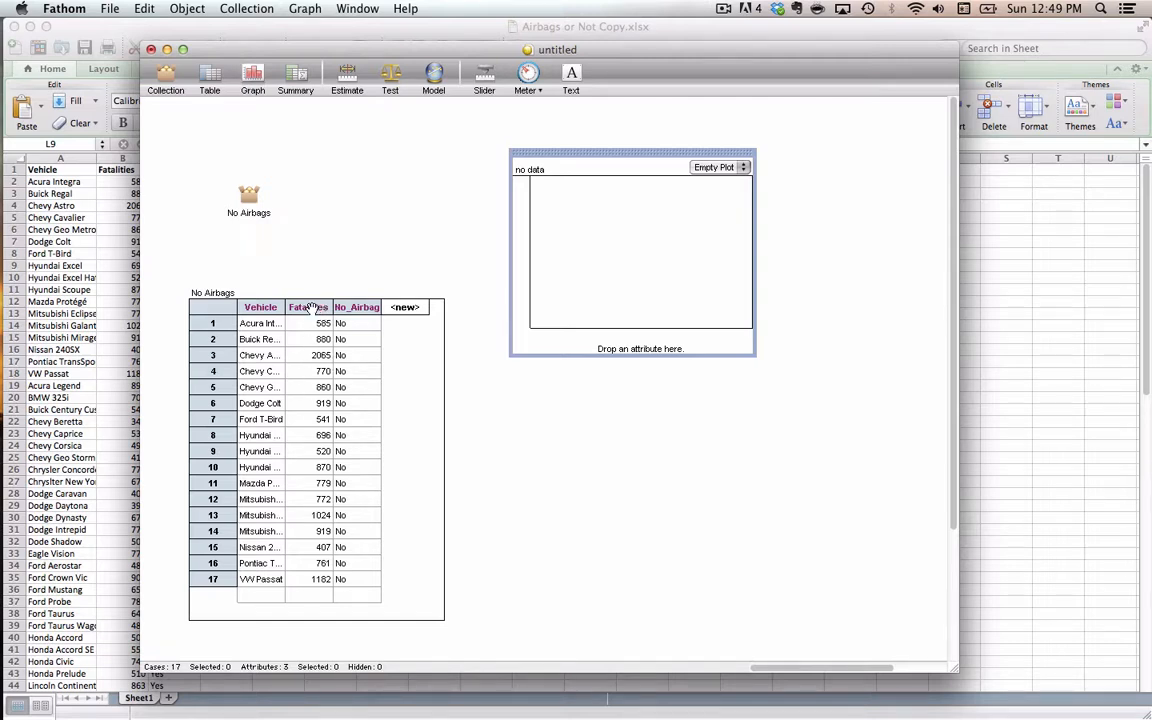
left_click_drag(308, 307, 640, 342)
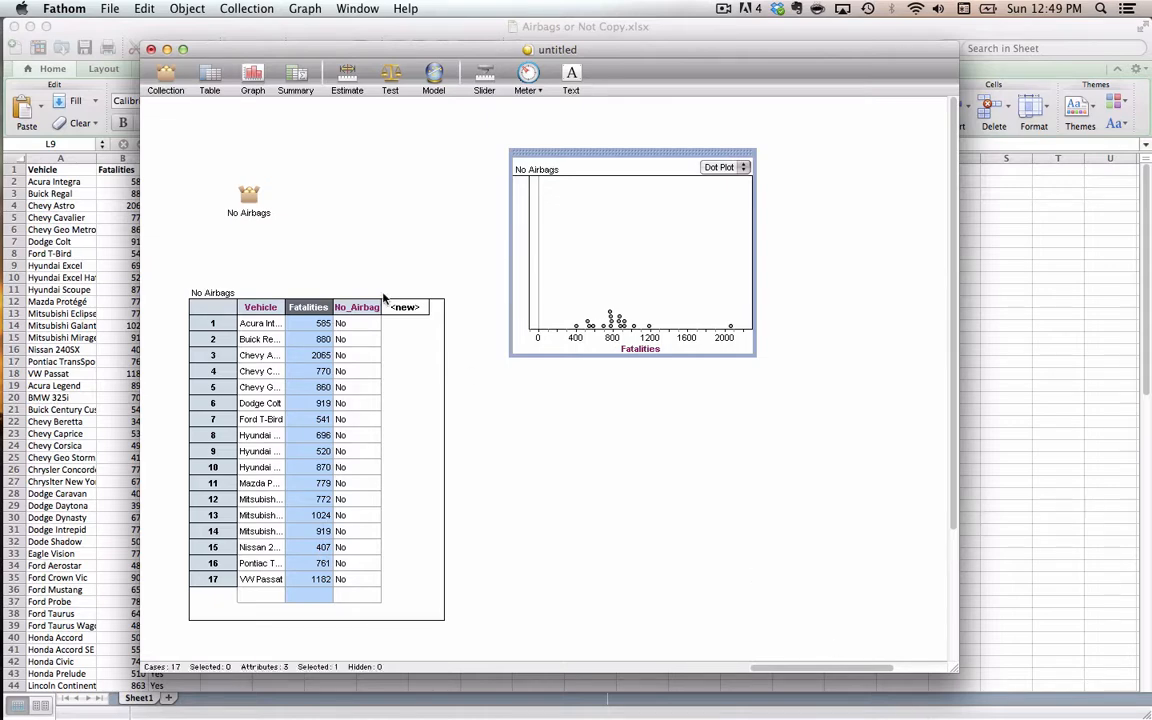
Step: Add a wide text box below the graph reading "Writing here about the data and answering questions...."
left_click_drag(276, 55, 237, 405)
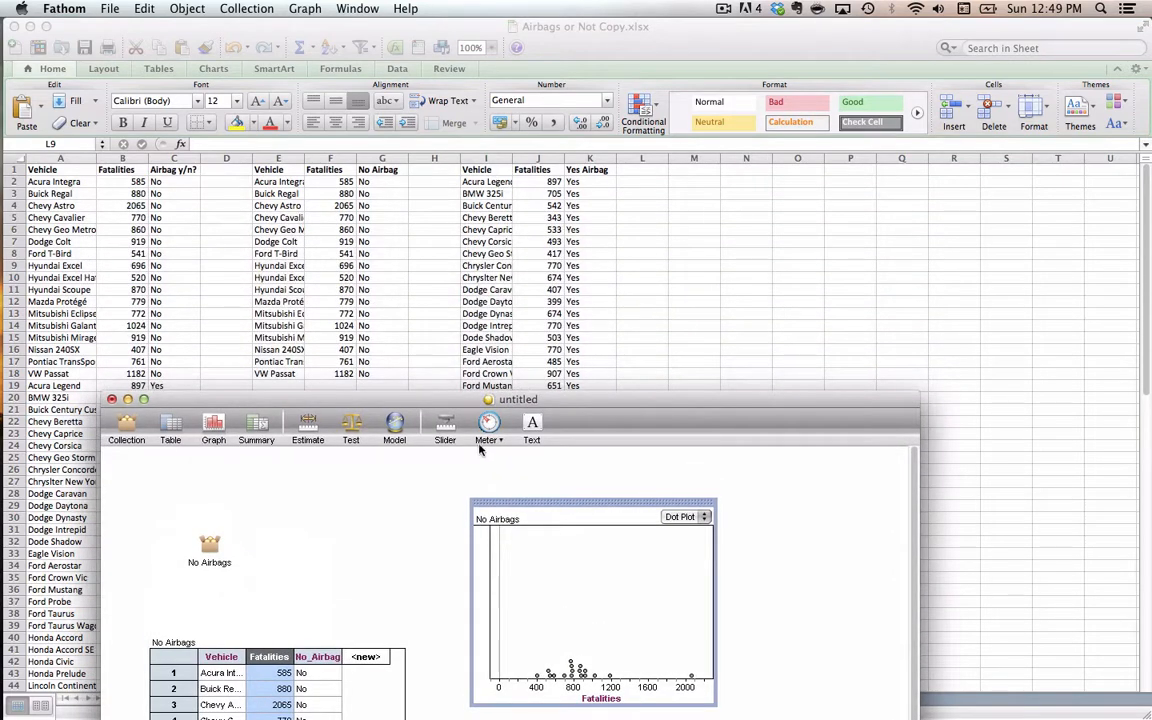
left_click_drag(610, 405, 623, 80)
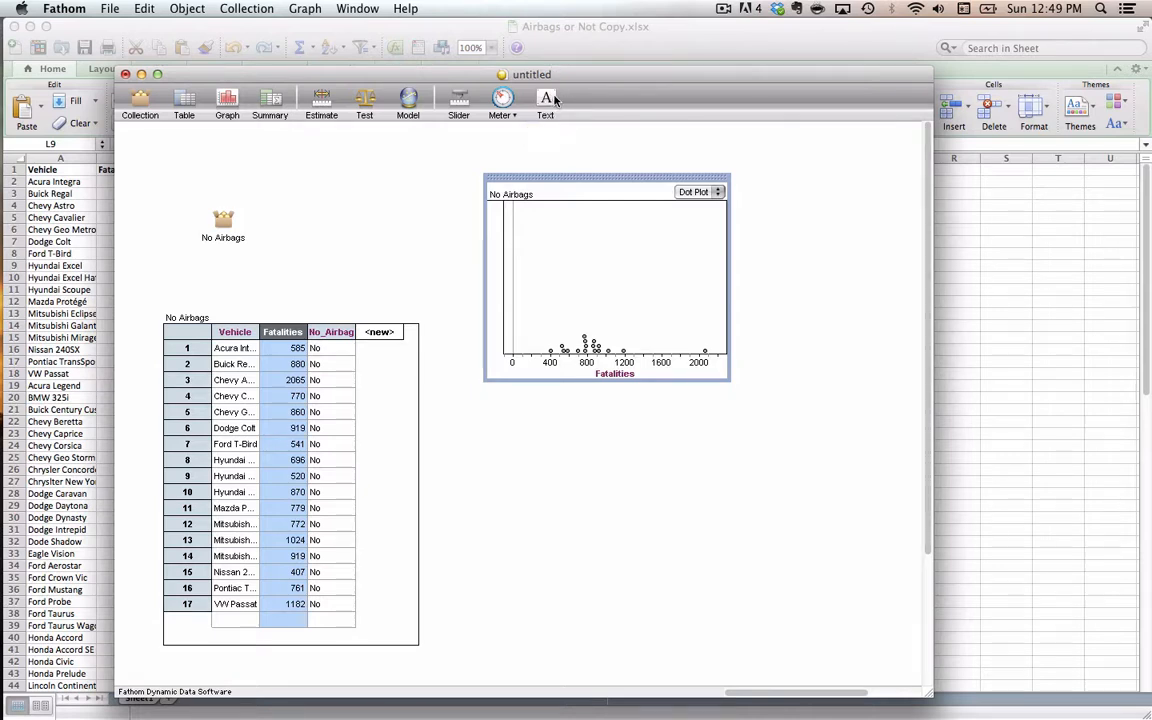
left_click_drag(548, 98, 594, 436)
left_click_drag(736, 482, 872, 584)
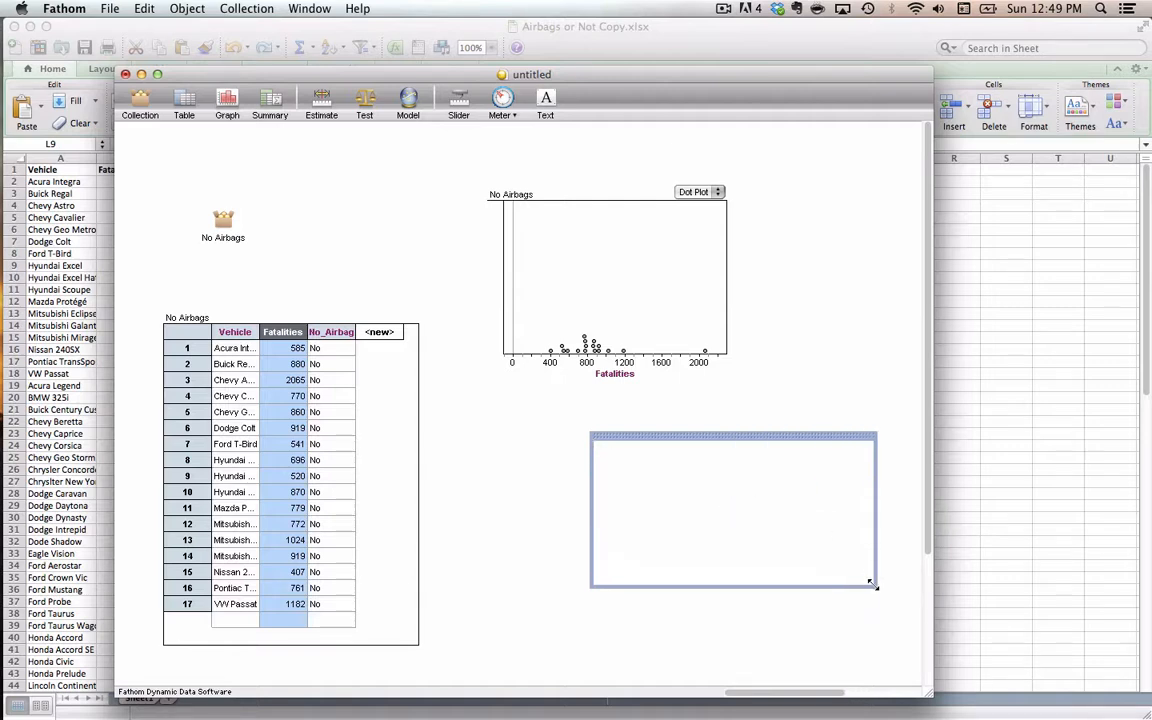
type("Wri")
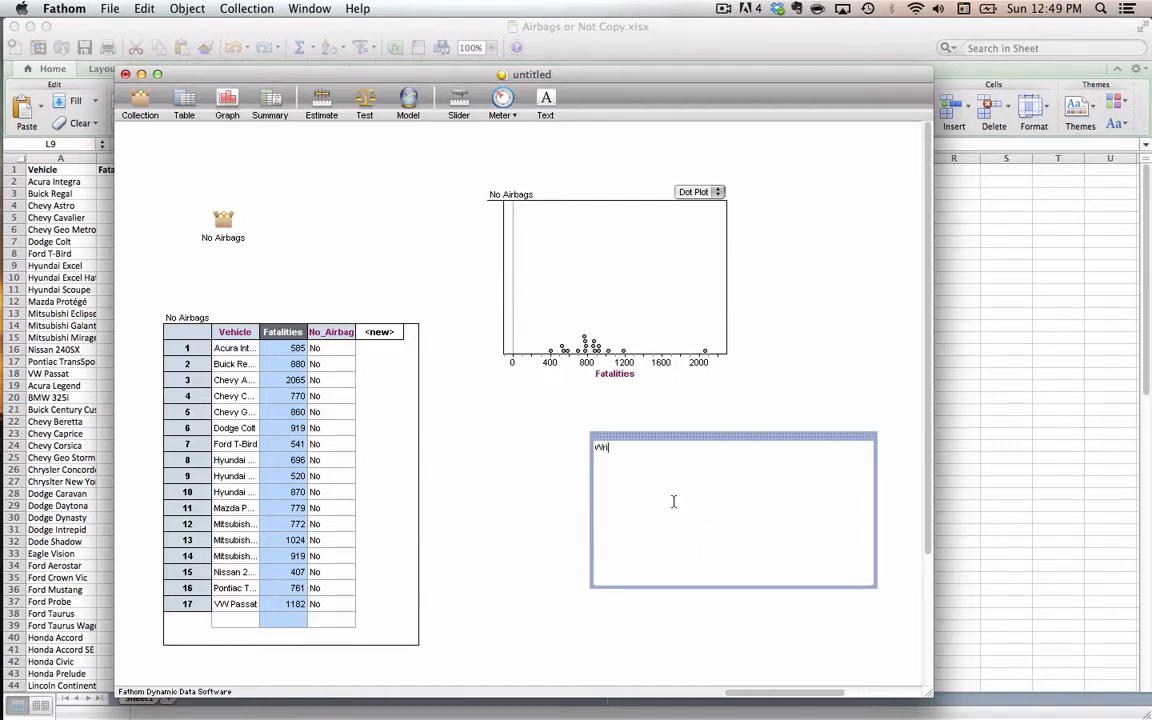
type("ting here abo")
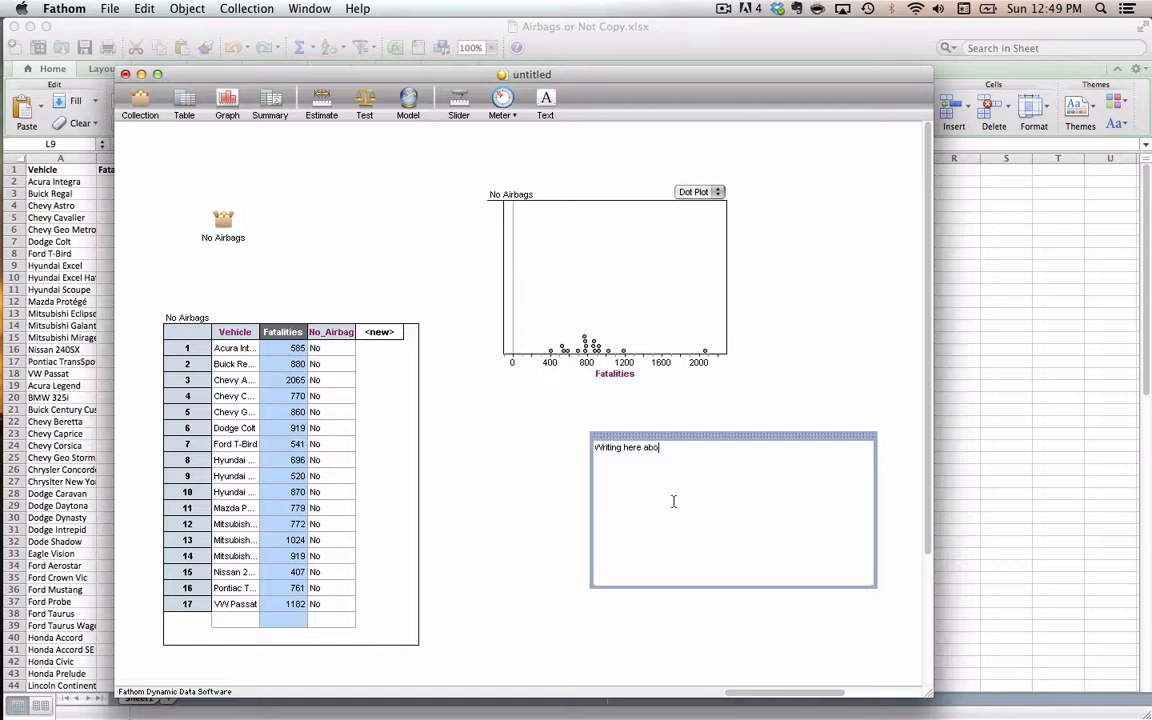
key("BackSpace")
key("BackSpace")
key("BackSpace")
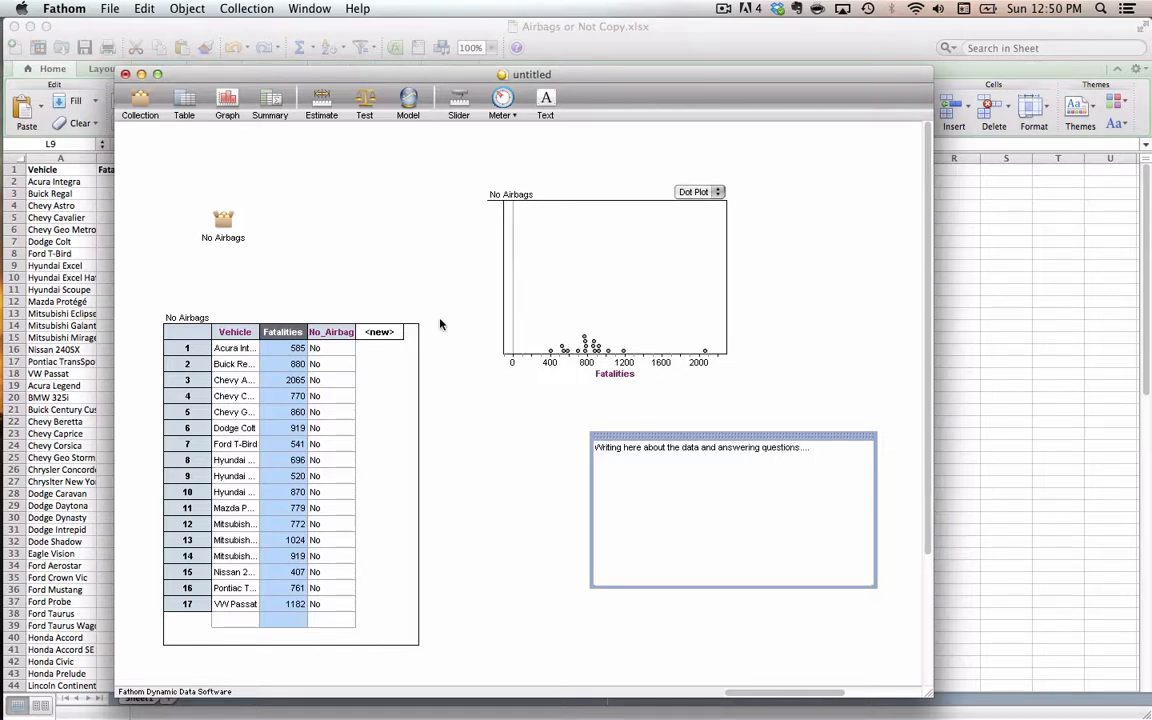
left_click(392, 243)
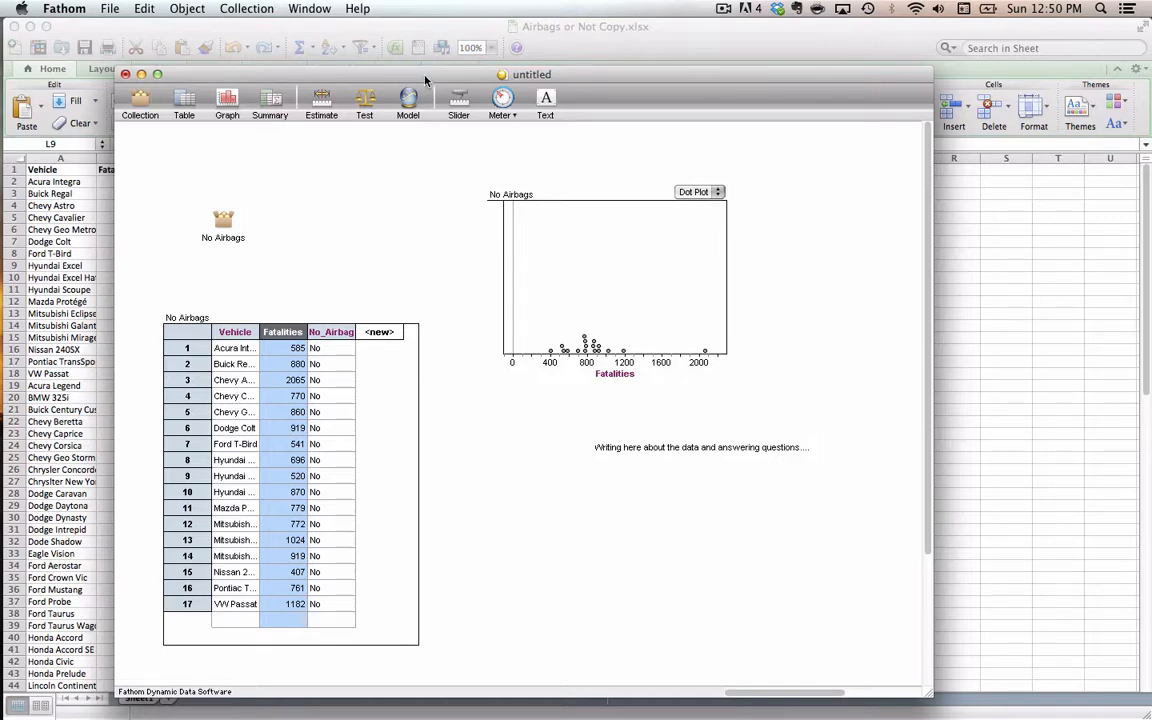
Step: Select the No Airbags table and clear the selection of its Fatalities column
left_click_drag(245, 78, 281, 70)
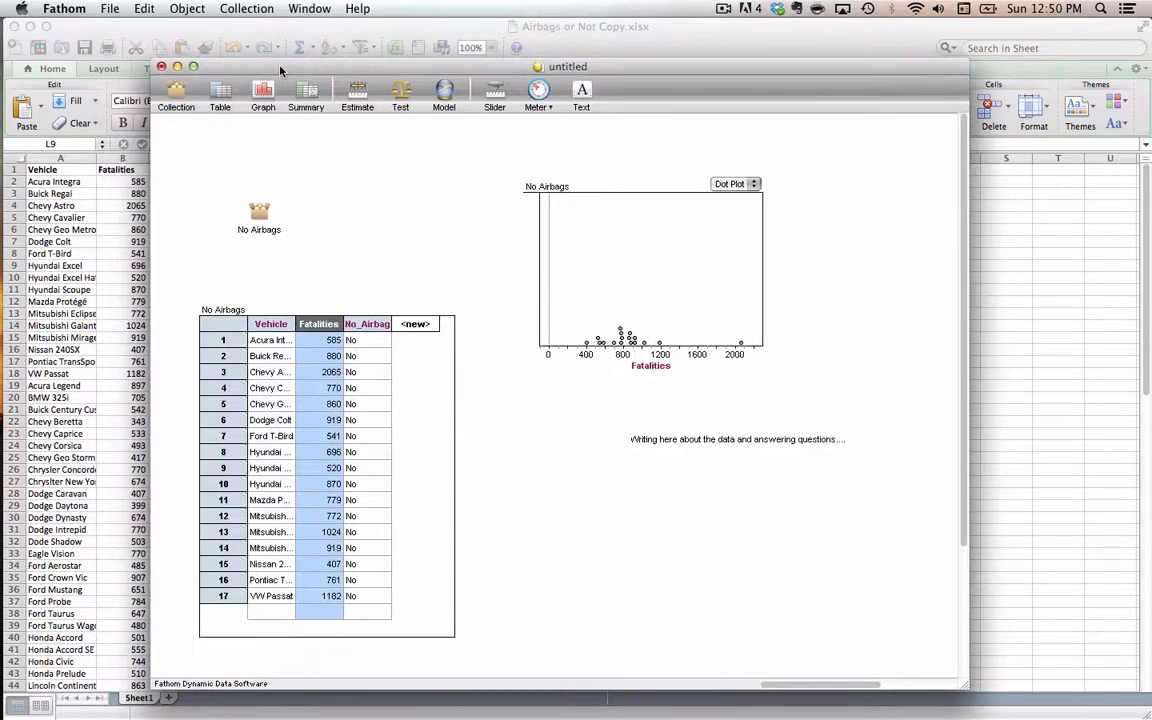
left_click(236, 302)
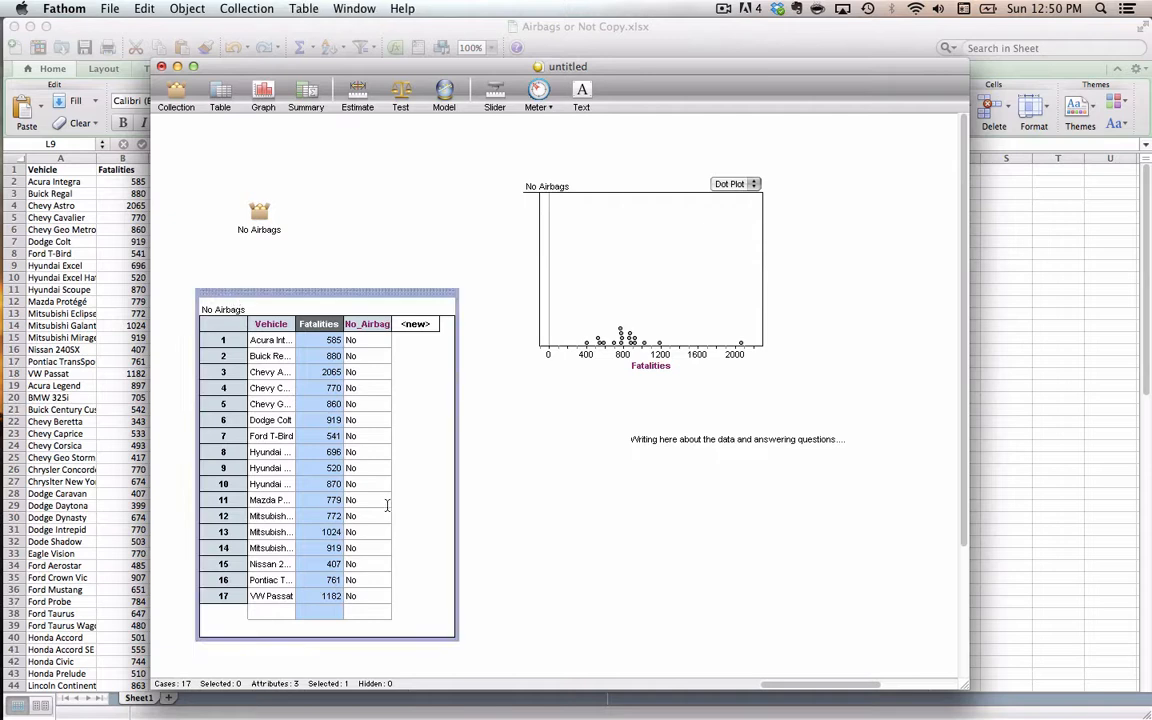
left_click(454, 639)
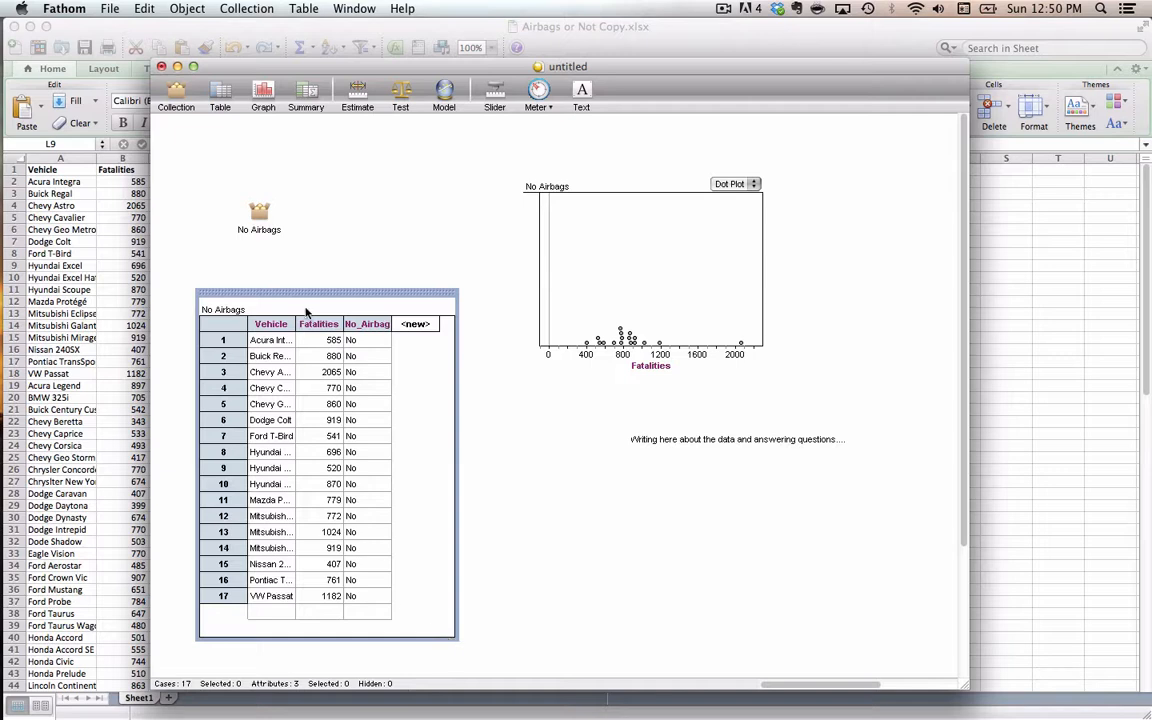
Step: Move the No Airbags table up, just below the No Airbags collection
left_click_drag(306, 313, 374, 257)
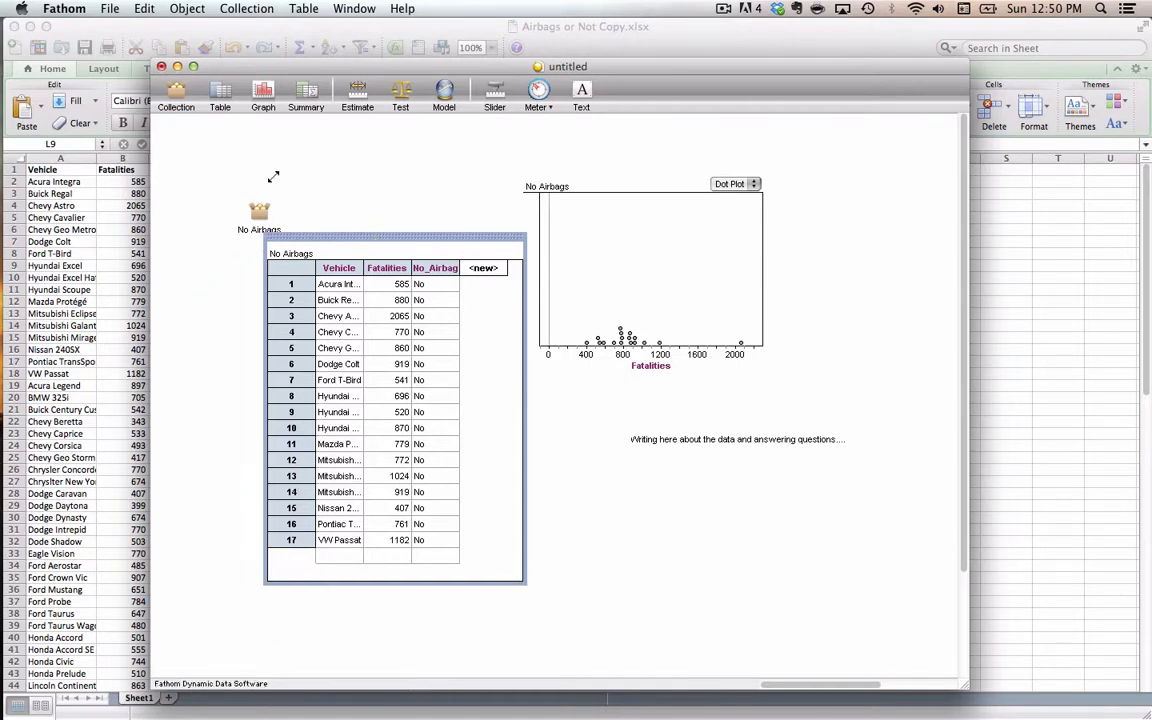
Step: Switch to the Airbags or Not Copy workbook in Excel, select the full vehicle data in A1:C57, and return to Fathom
left_click(310, 28)
left_click_drag(42, 170, 190, 644)
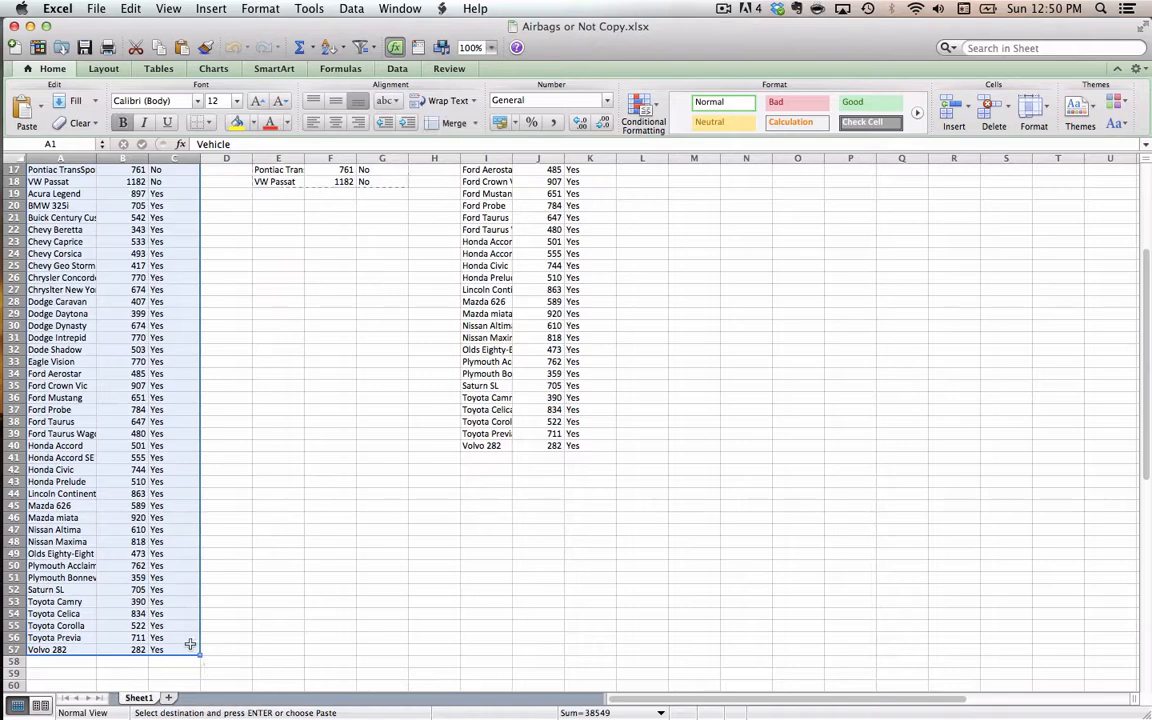
scroll(190, 644, "up", 5)
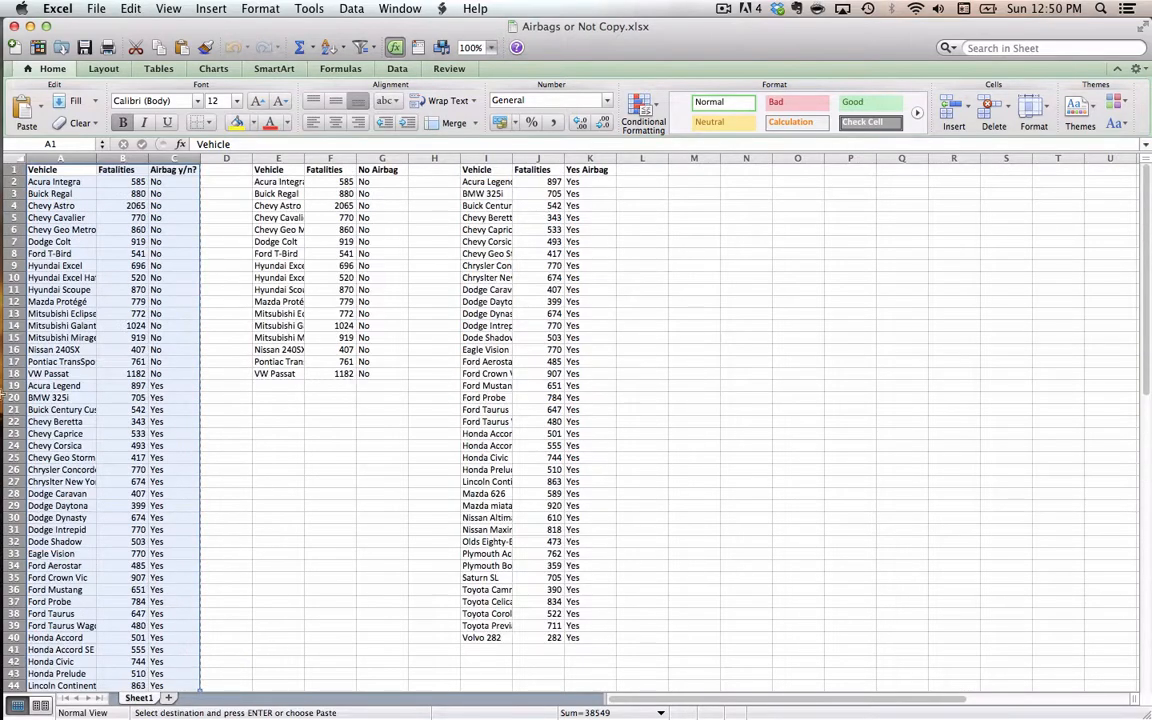
key("ctrl+Up")
left_click(285, 521)
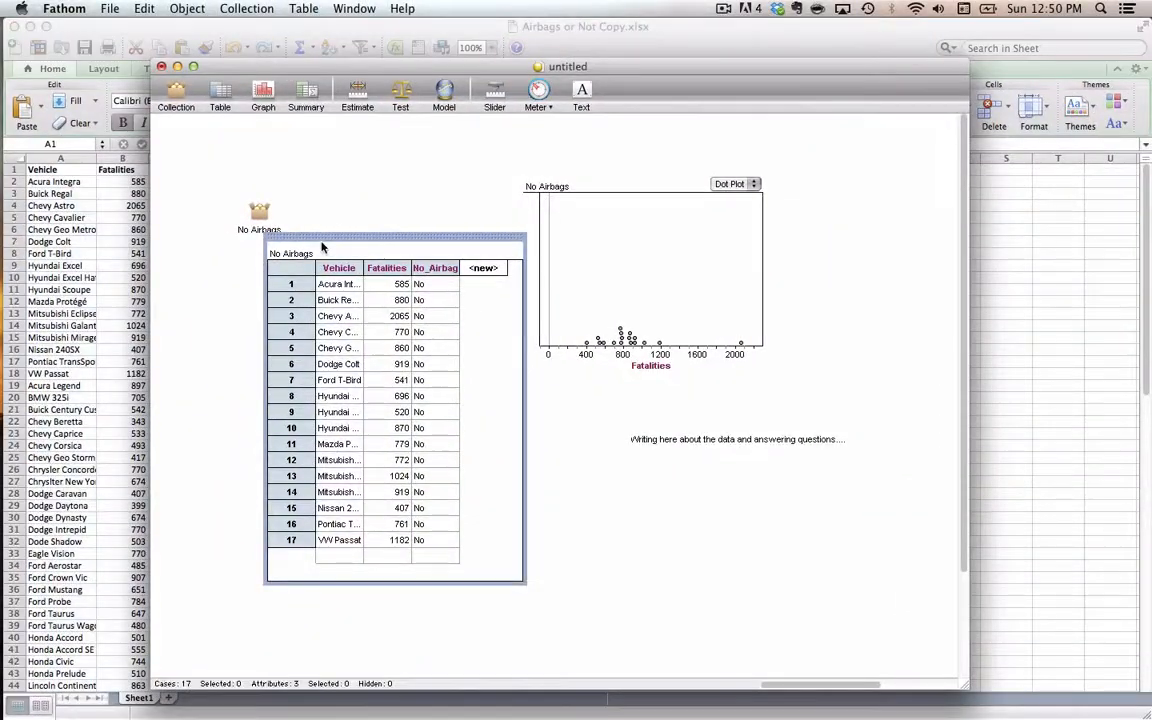
Step: Shrink the No Airbags table to show about 14 rows and place it between the collection and the dot plot
left_click_drag(375, 245, 368, 159)
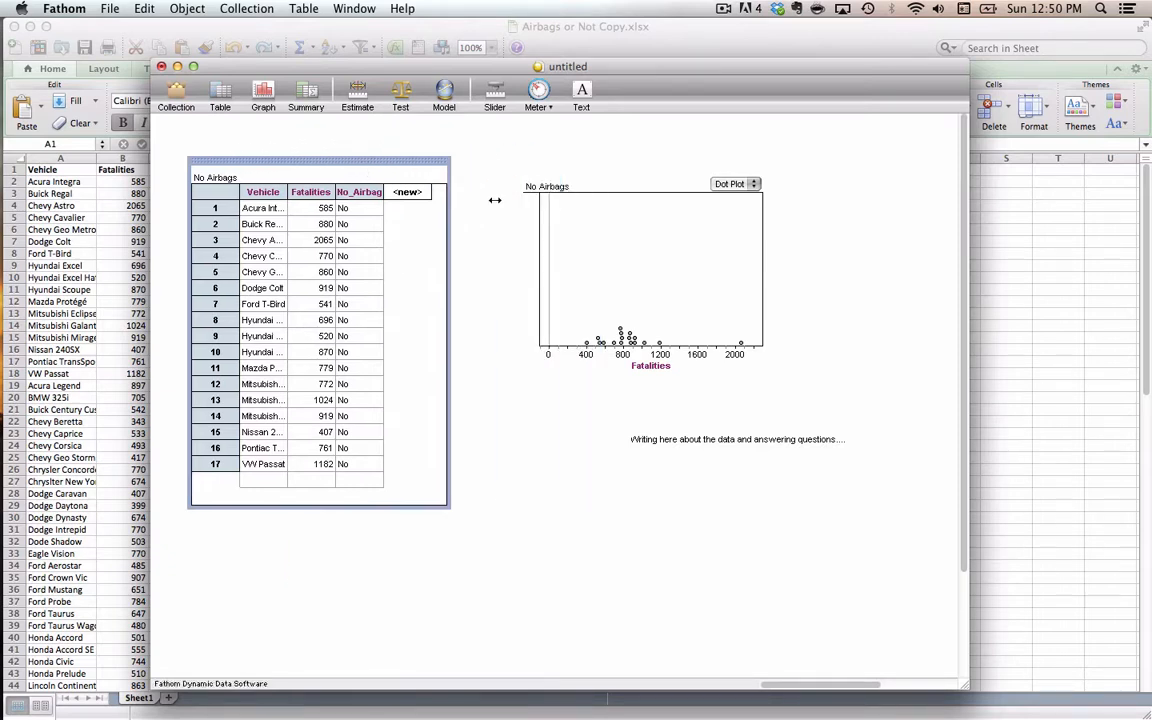
left_click(535, 250)
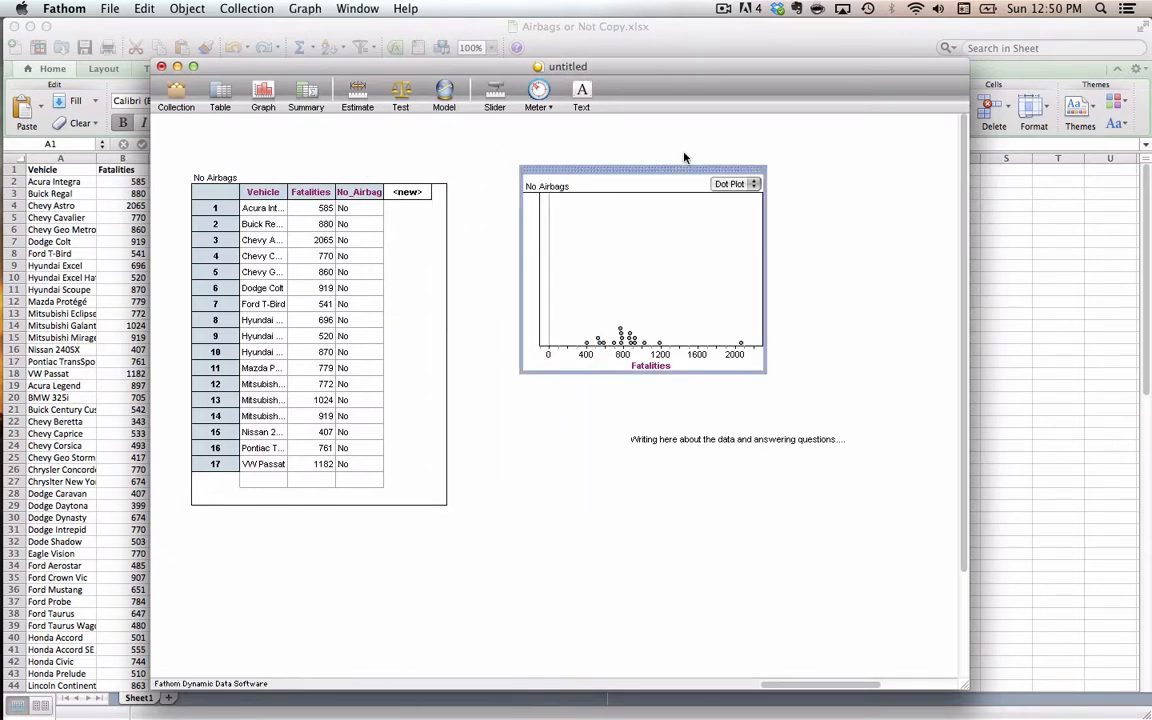
left_click(442, 506)
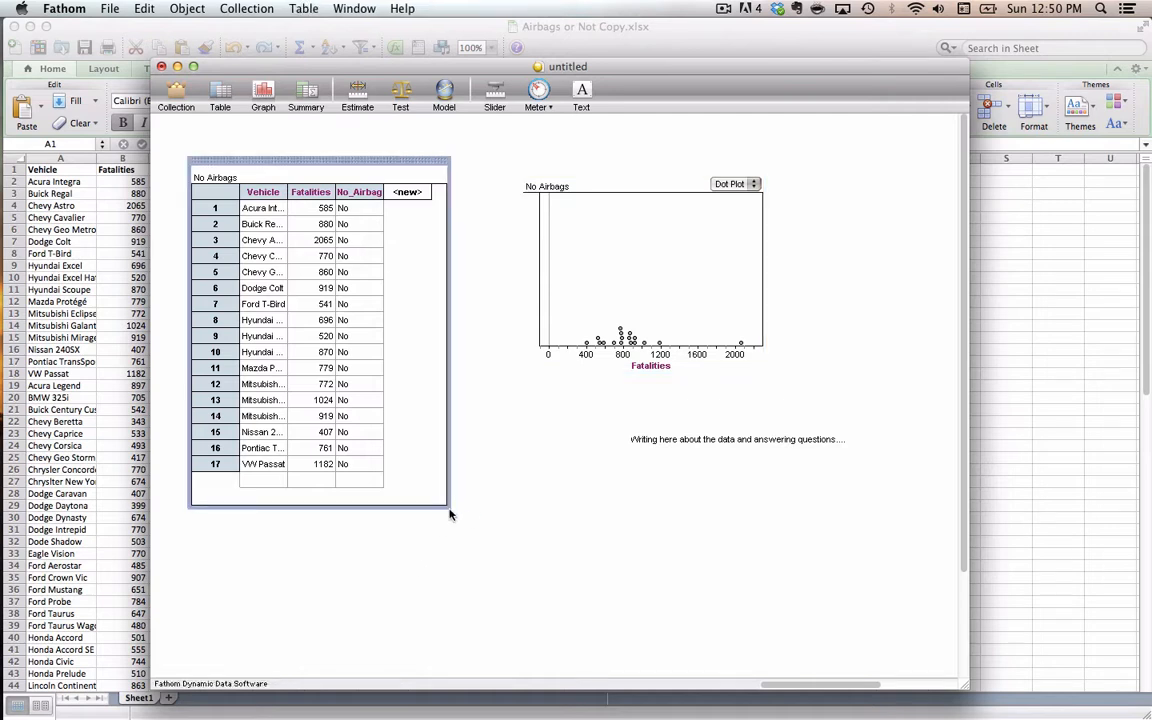
left_click_drag(448, 510, 365, 431)
left_click_drag(258, 160, 375, 168)
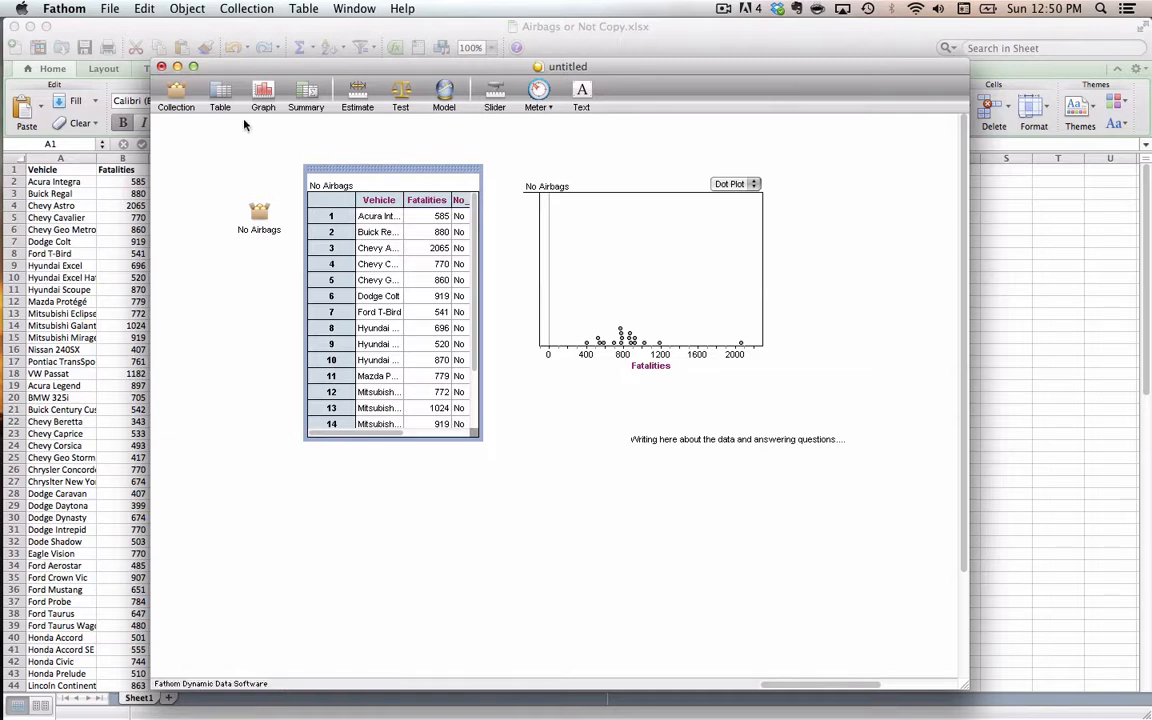
left_click(723, 9)
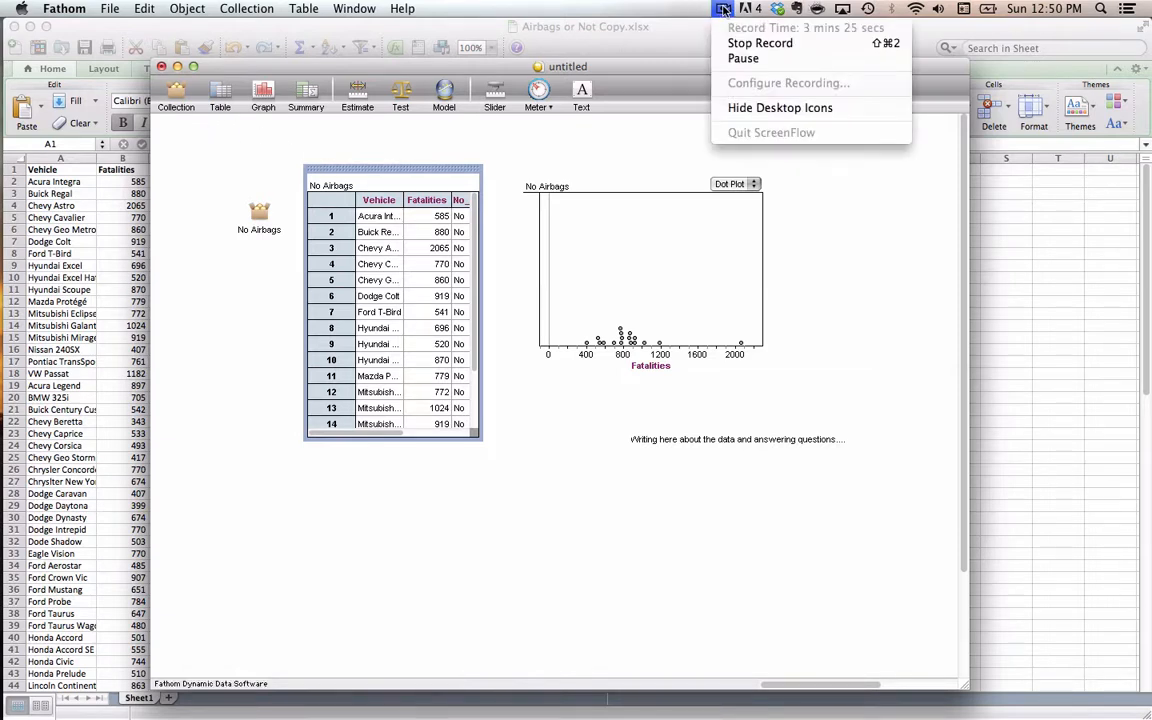